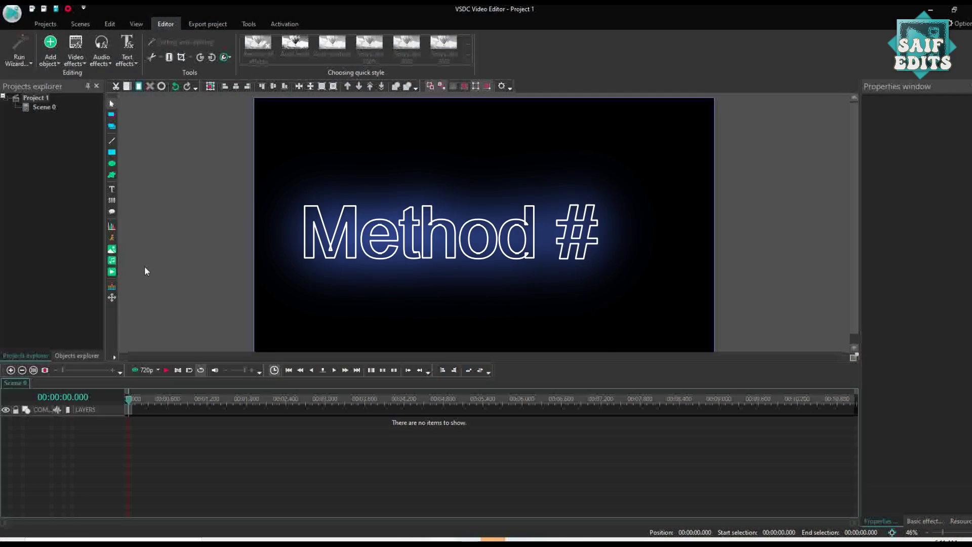
Add the mixkit-3d-rendering clip of a man in a field to Scene 0 on Layer 40
click(112, 273)
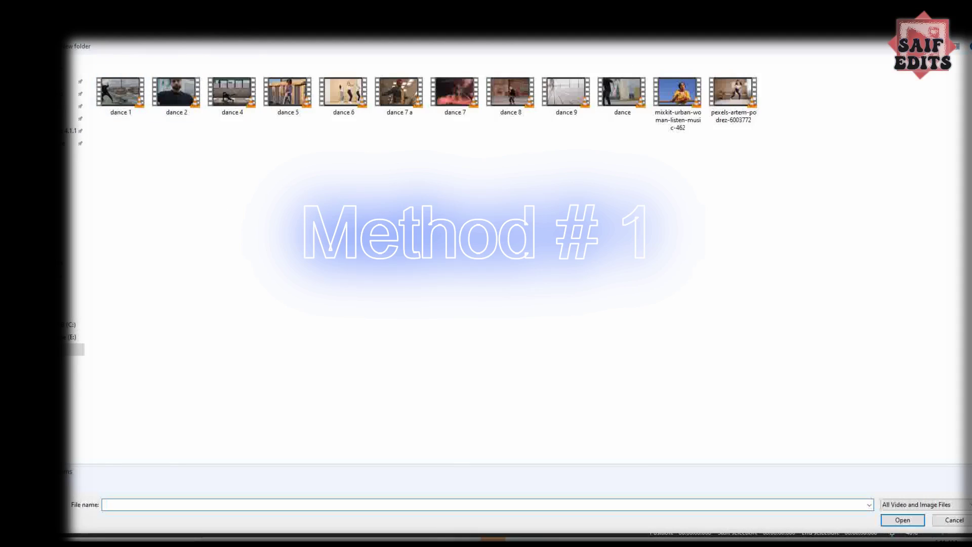
key(alt+Up)
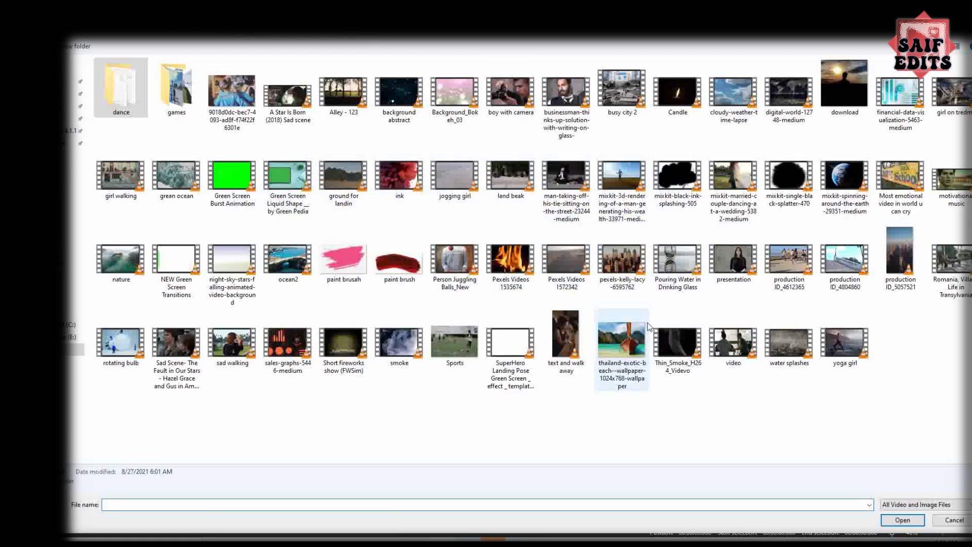
double_click(624, 176)
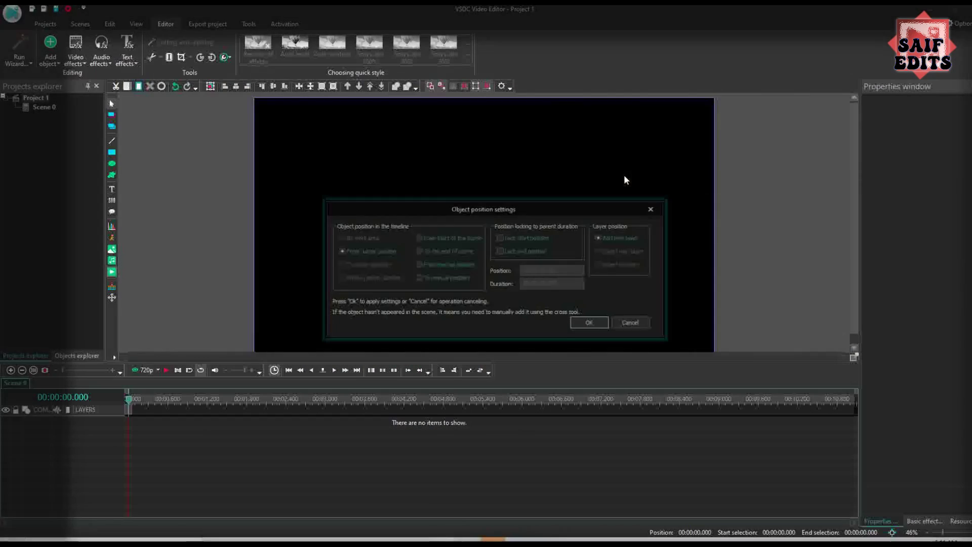
click(590, 323)
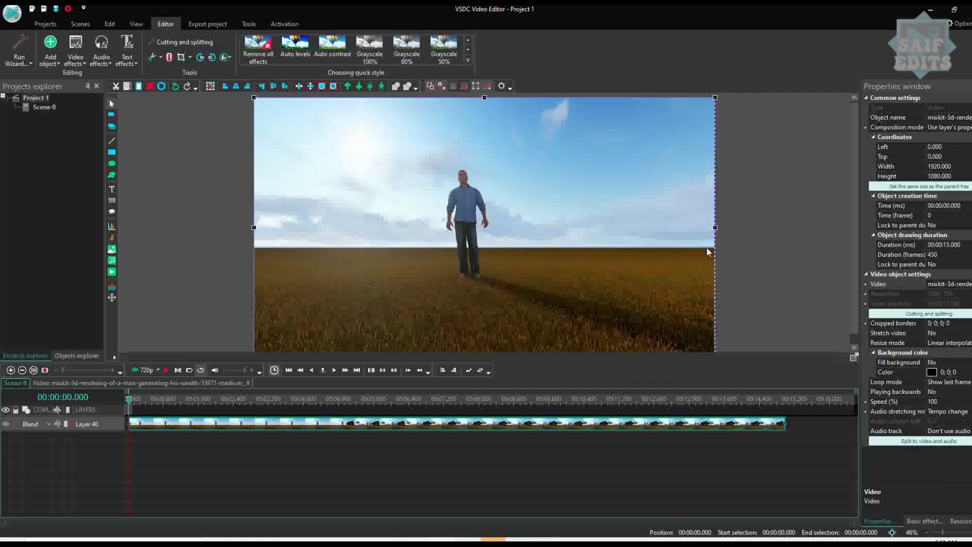
Duplicate the man-in-field clip onto Layer 41 and select the copy above the original
mouse_move(219, 429)
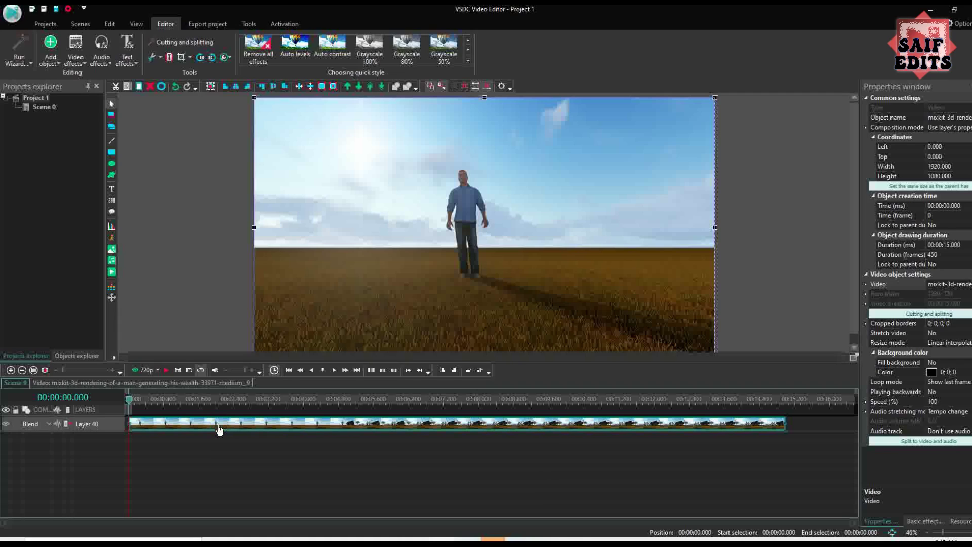
key(ctrl+v)
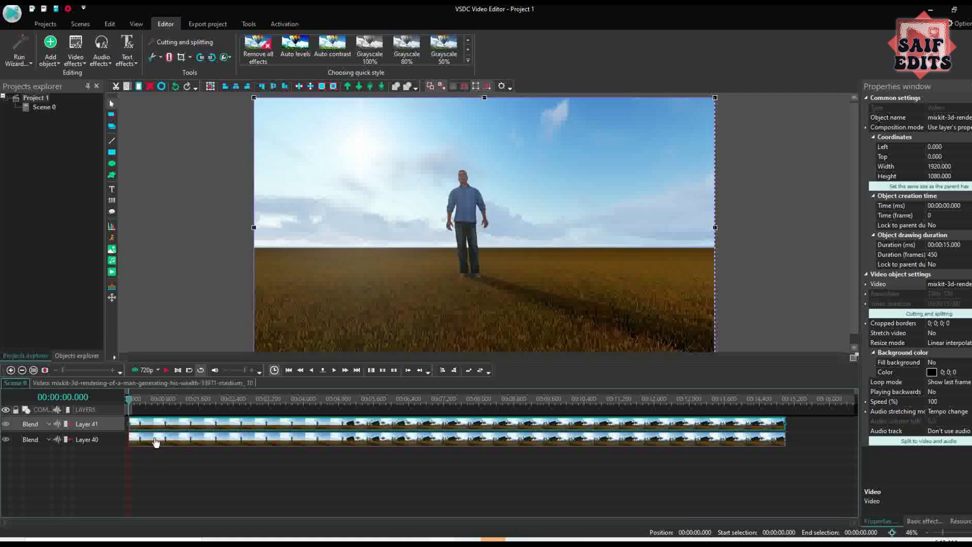
mouse_move(156, 432)
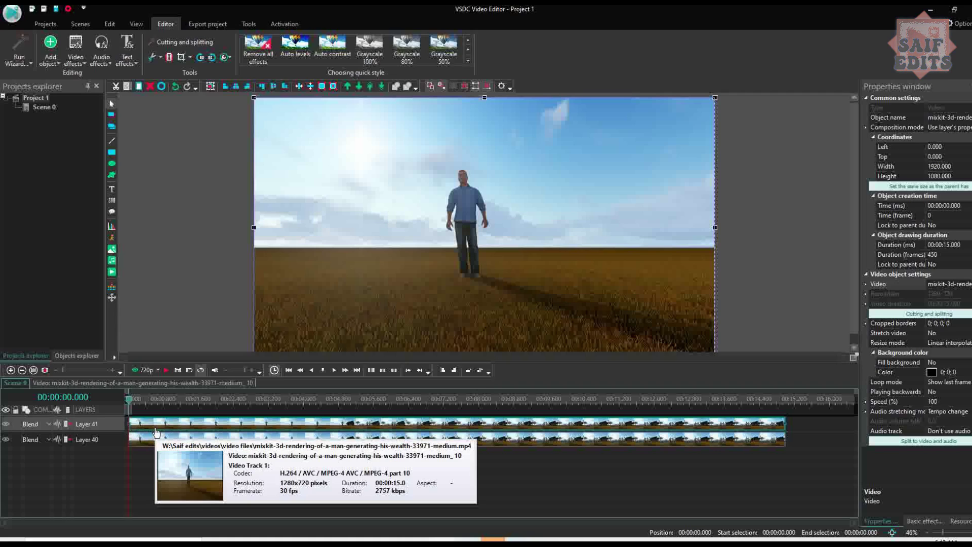
click(6, 443)
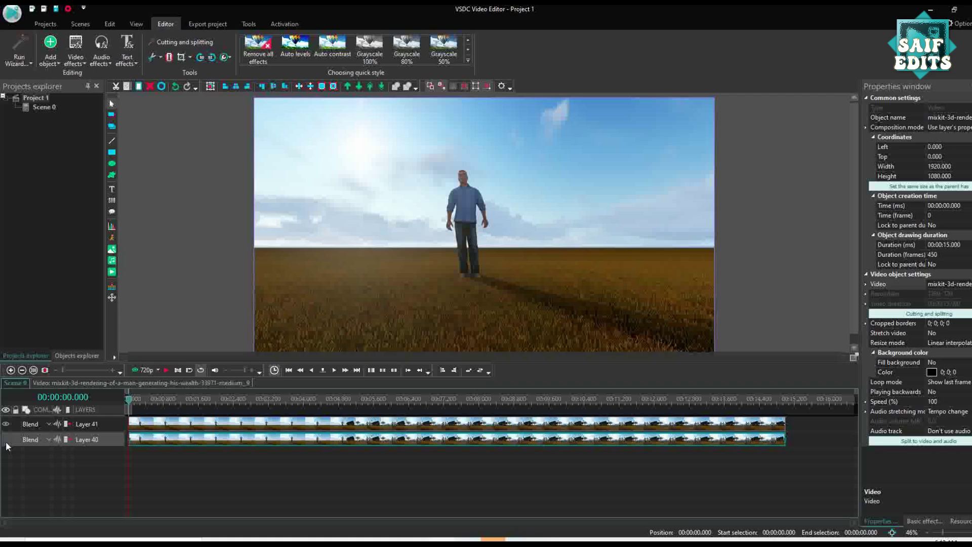
click(158, 426)
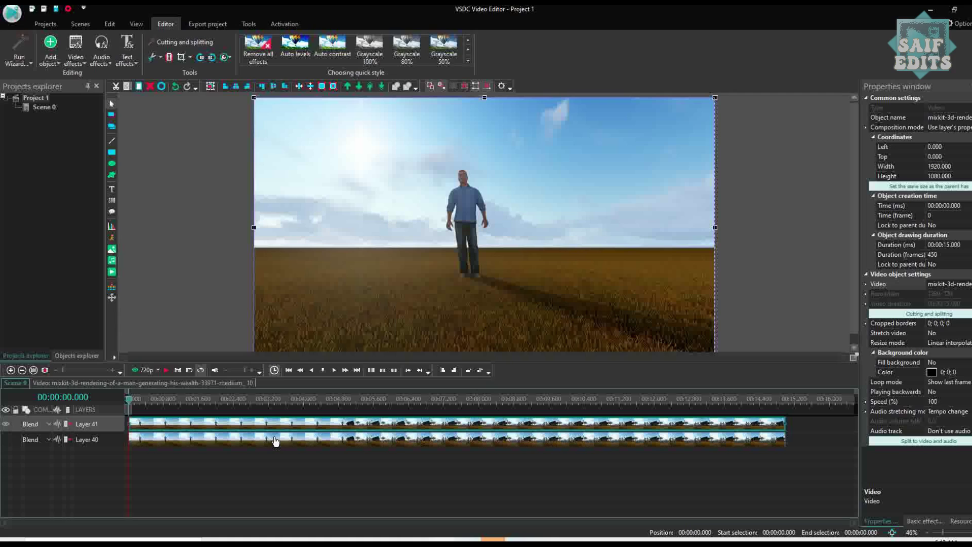
mouse_move(275, 442)
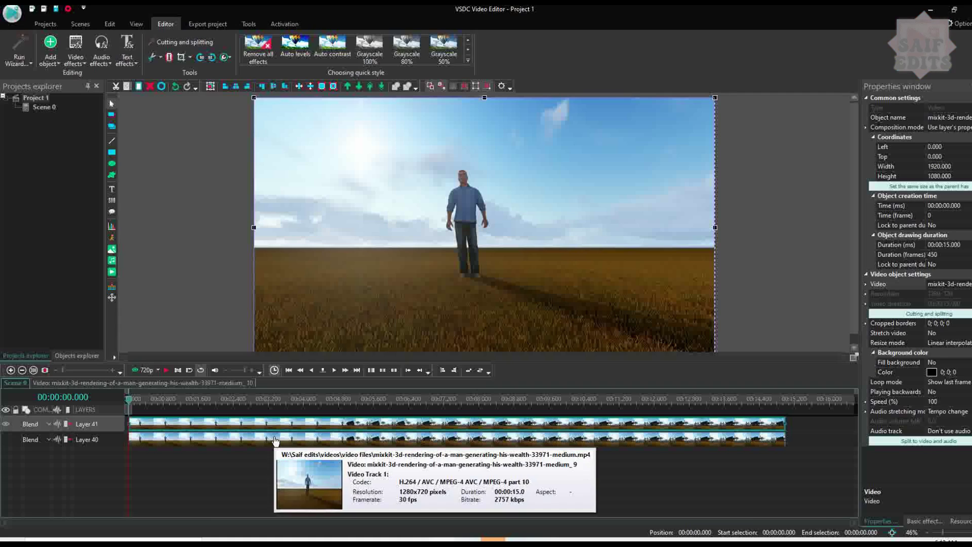
click(276, 440)
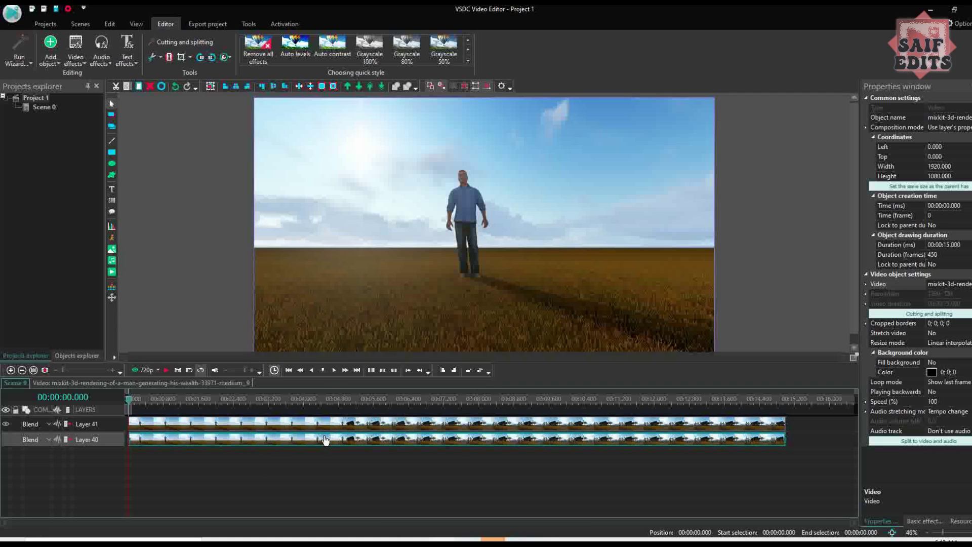
mouse_move(325, 440)
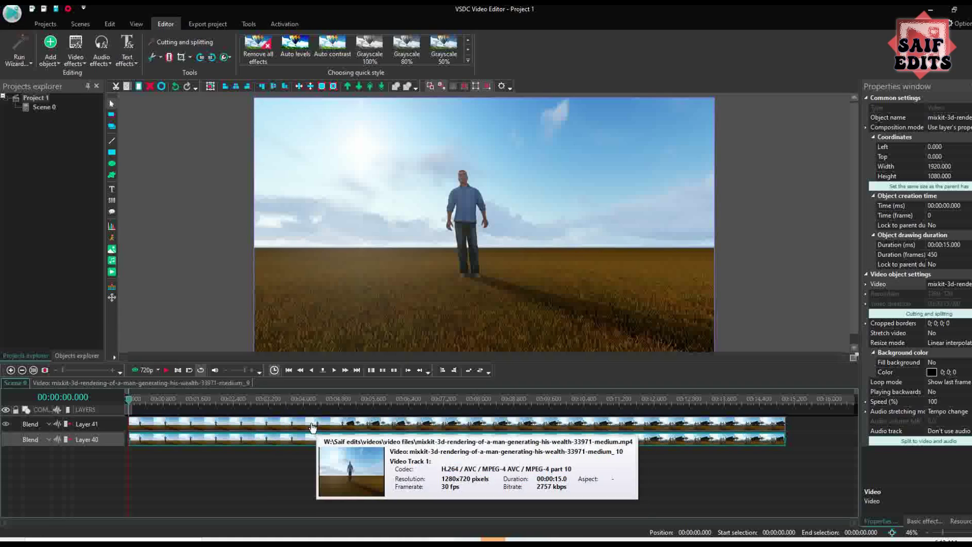
click(309, 426)
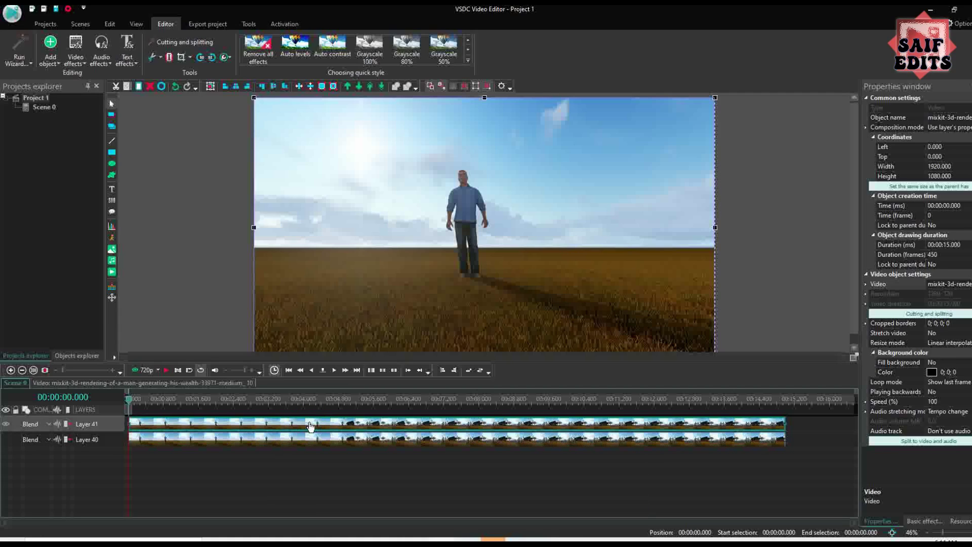
Inside the Layer 41 copy, add a Black and white adjustment effect spanning the whole clip
double_click(310, 425)
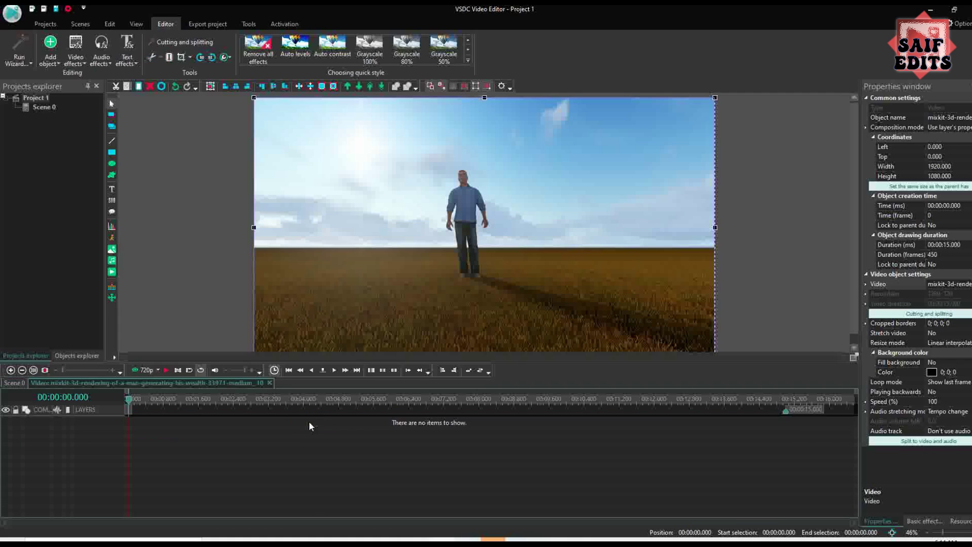
click(80, 62)
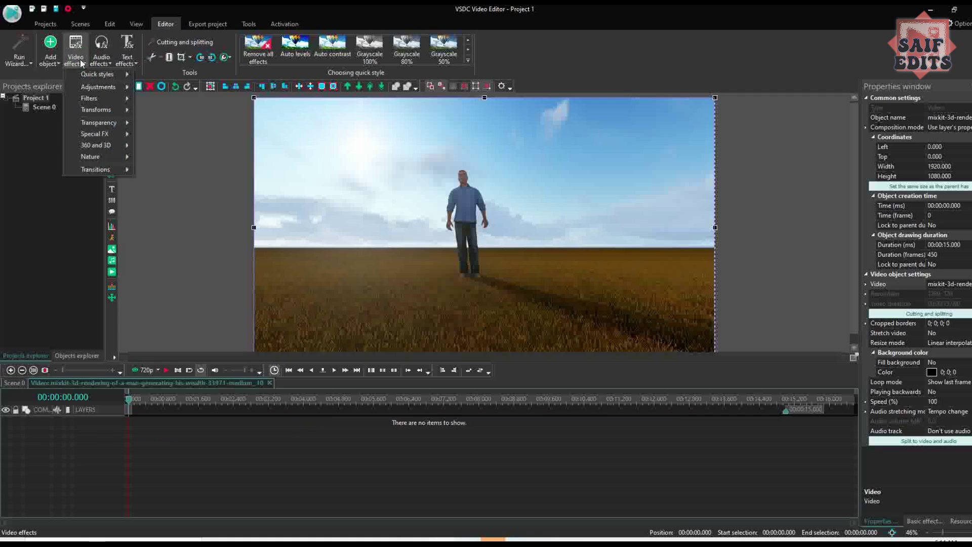
mouse_move(108, 86)
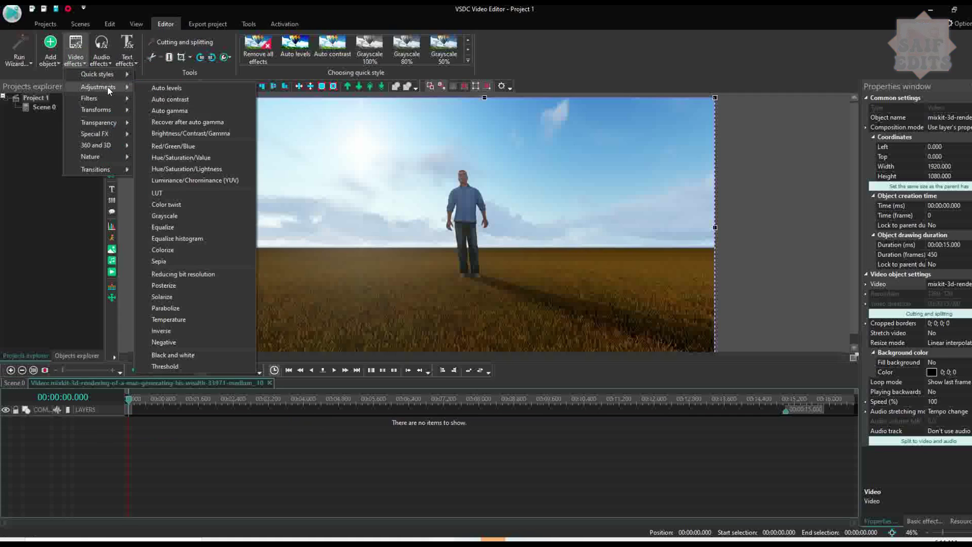
click(178, 355)
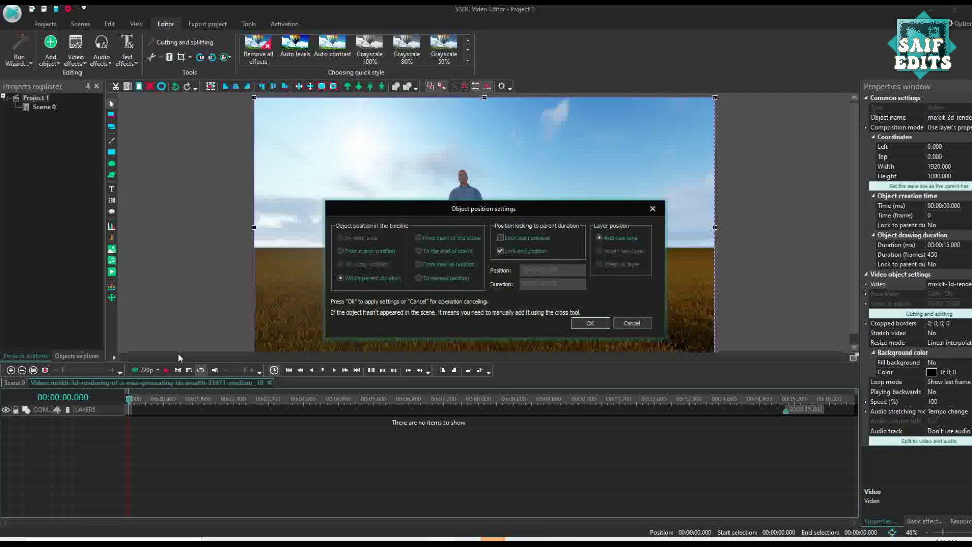
click(582, 323)
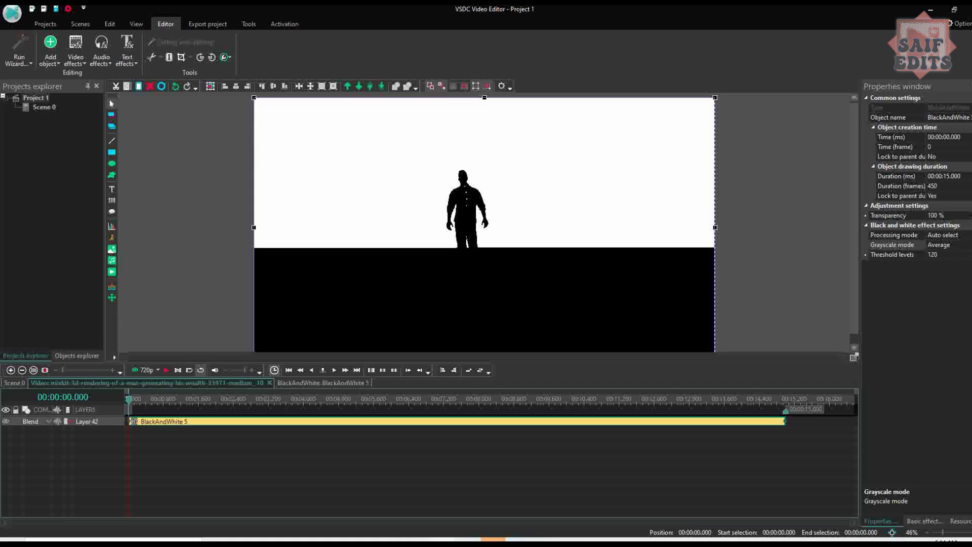
click(947, 245)
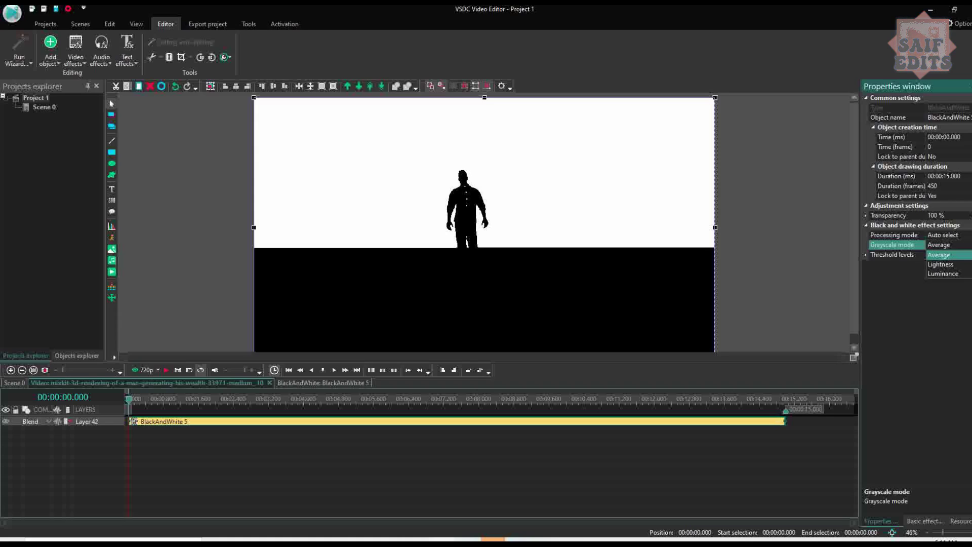
click(951, 264)
click(947, 245)
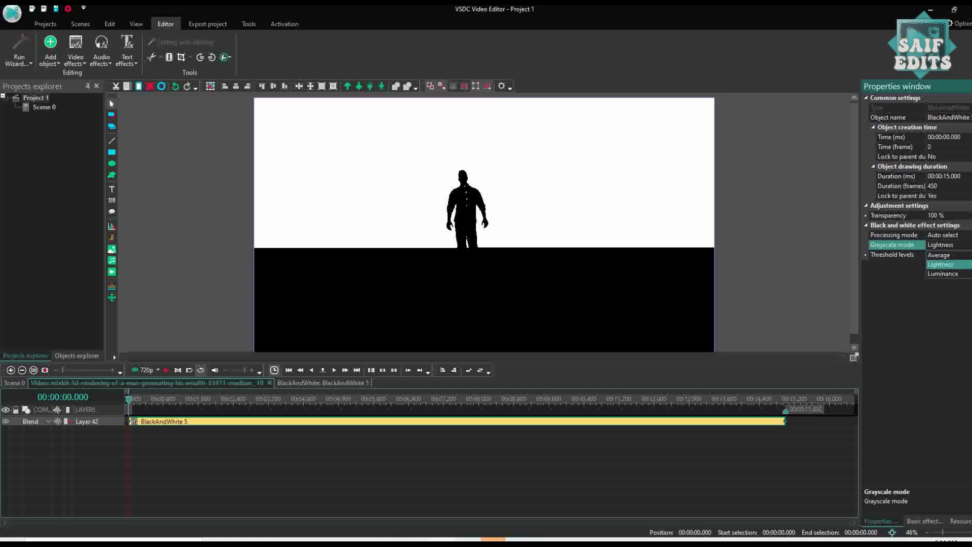
click(950, 274)
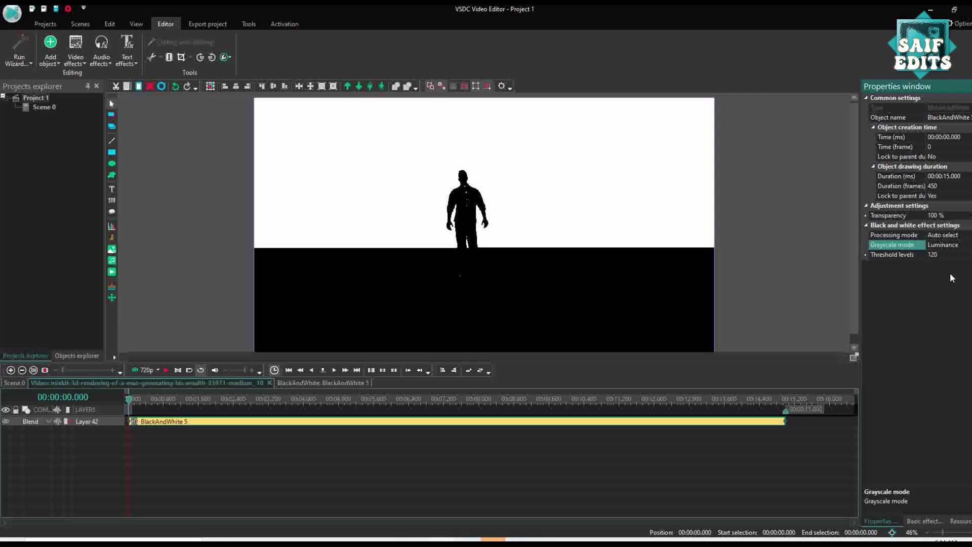
click(966, 244)
click(940, 255)
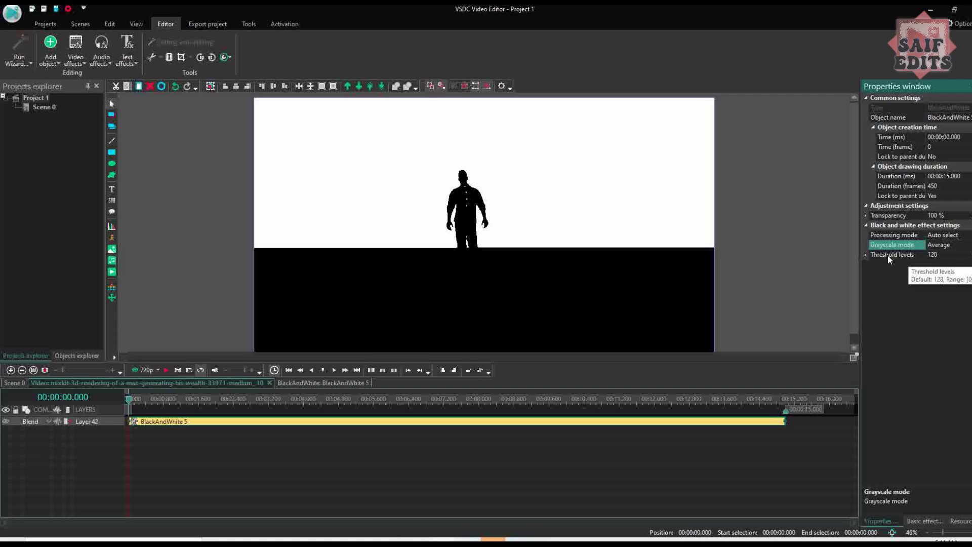
Change the Black and white threshold from 120 to 150, then fine-tune it on its curve to 134
click(942, 254)
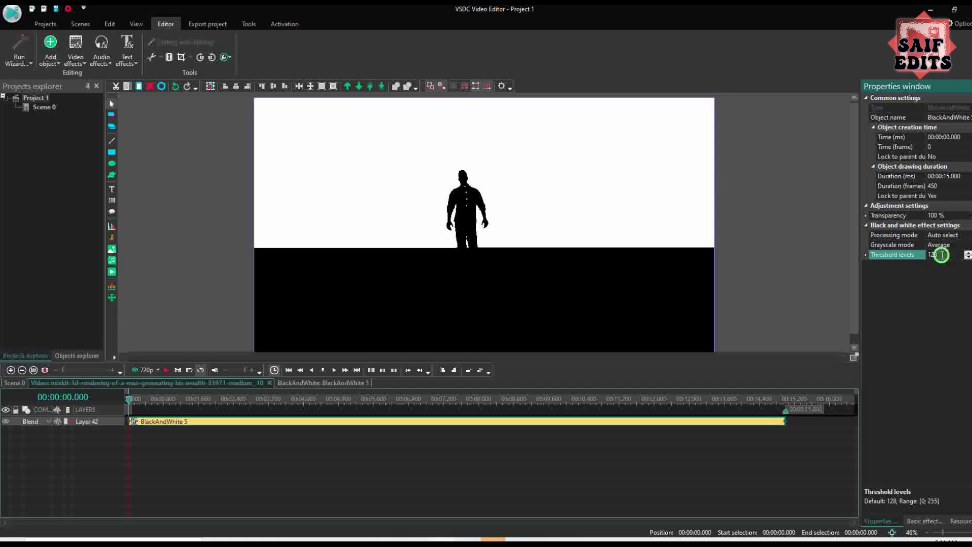
key(BackSpace)
key(BackSpace)
key(BackSpace)
text(150)
key(Return)
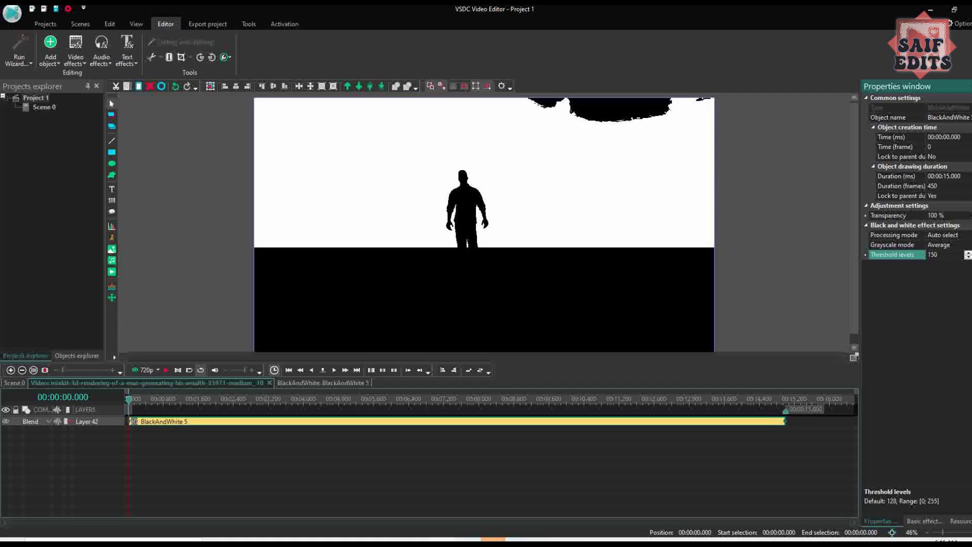
click(866, 255)
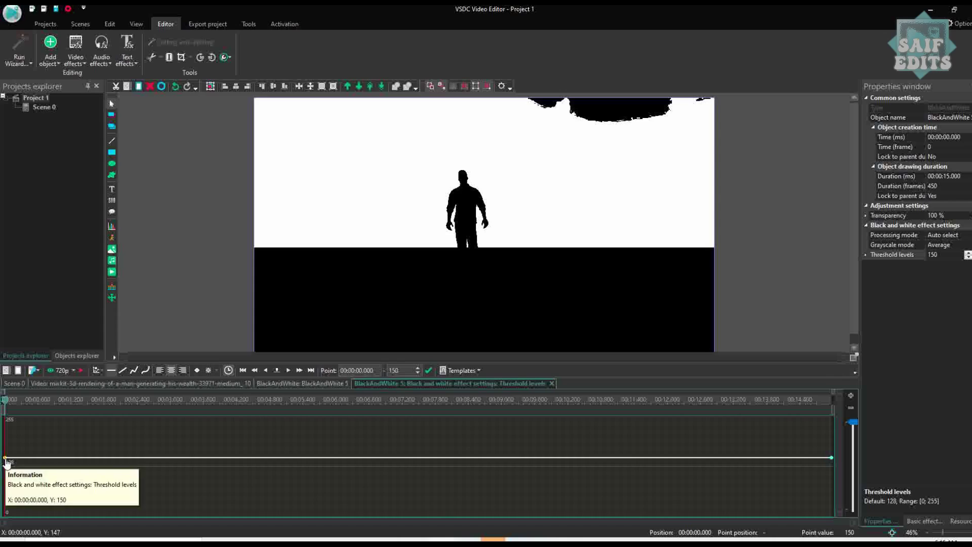
drag(6, 458, 6, 481)
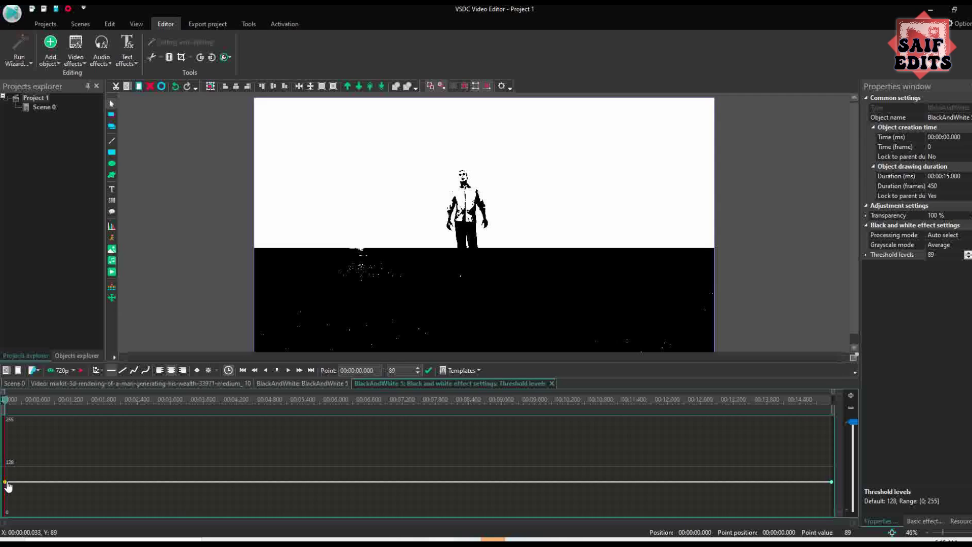
drag(8, 487, 7, 468)
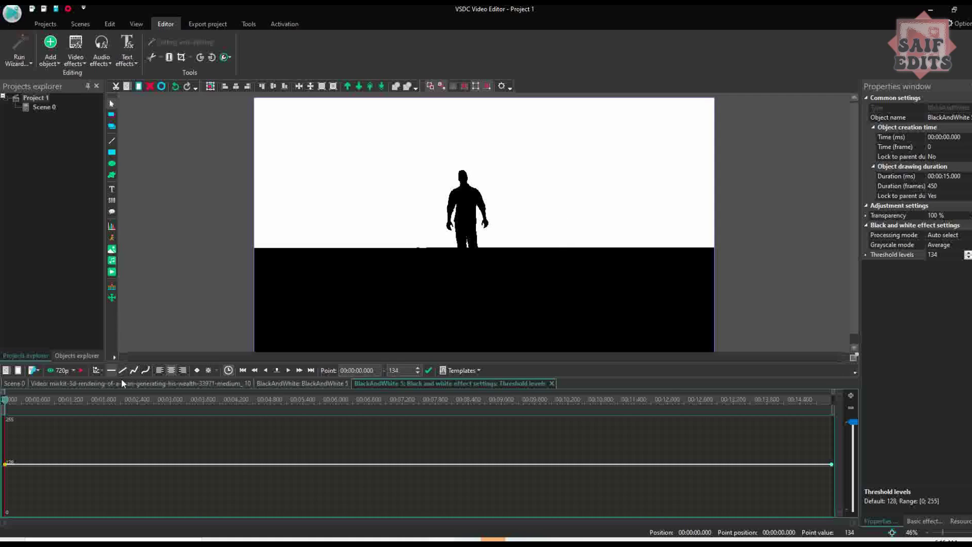
Back on the Scene 0 timeline, set Layer 41's blend mode to Inverted mask
click(107, 386)
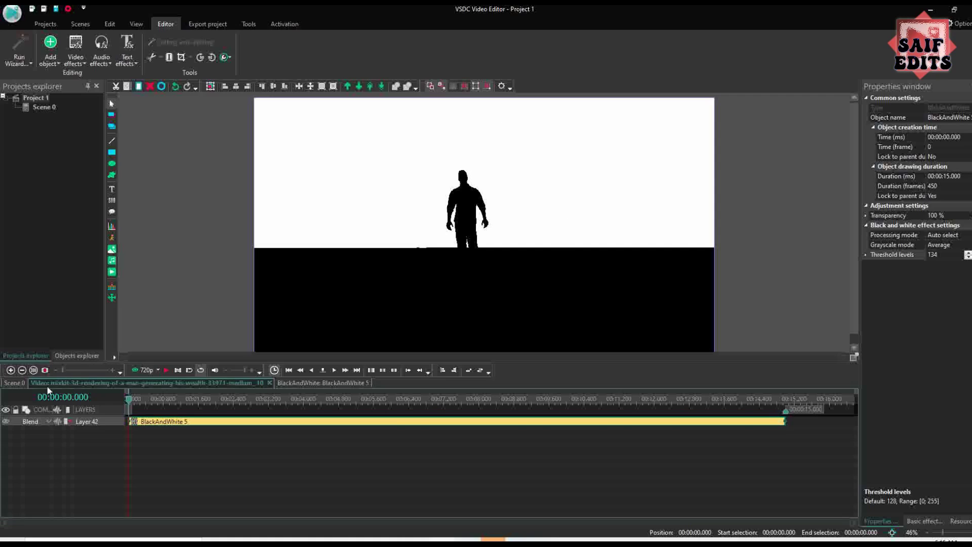
click(20, 385)
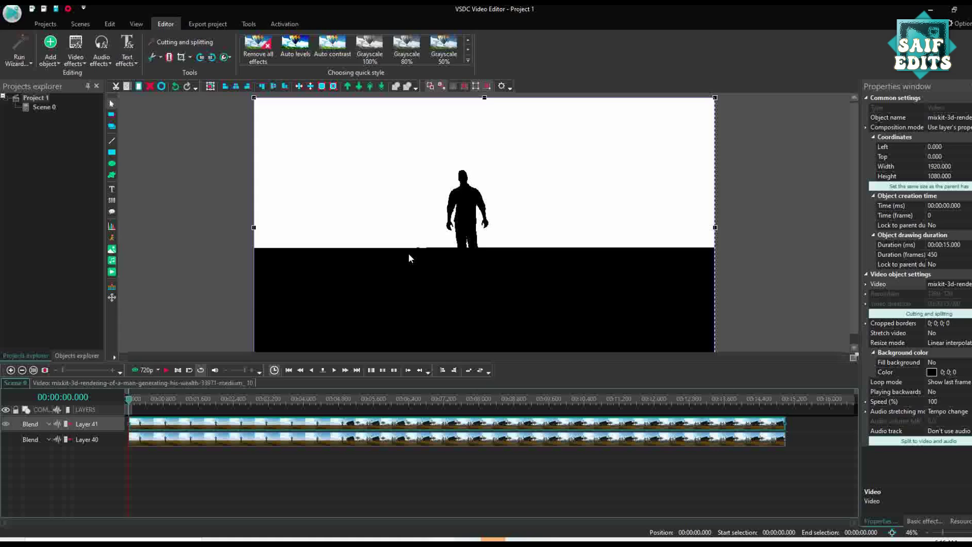
click(48, 424)
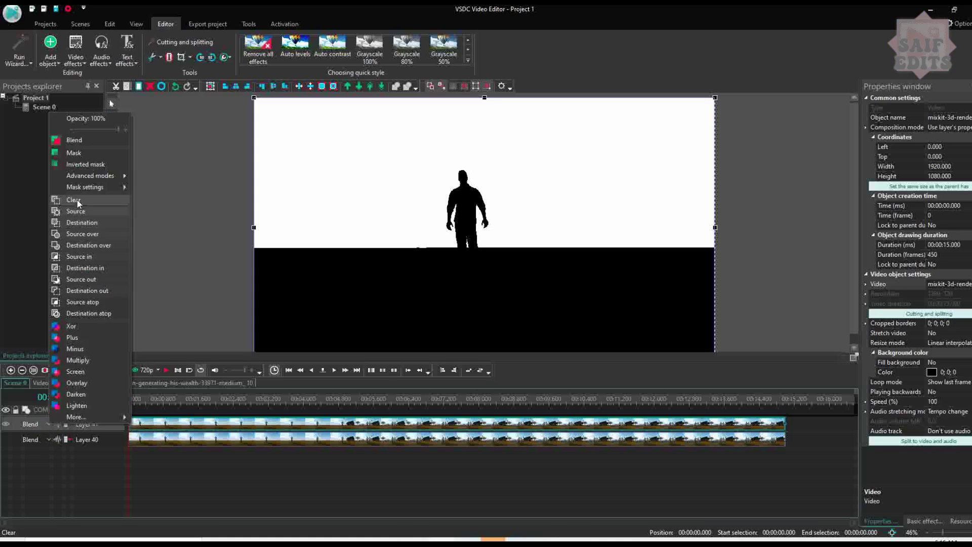
click(81, 165)
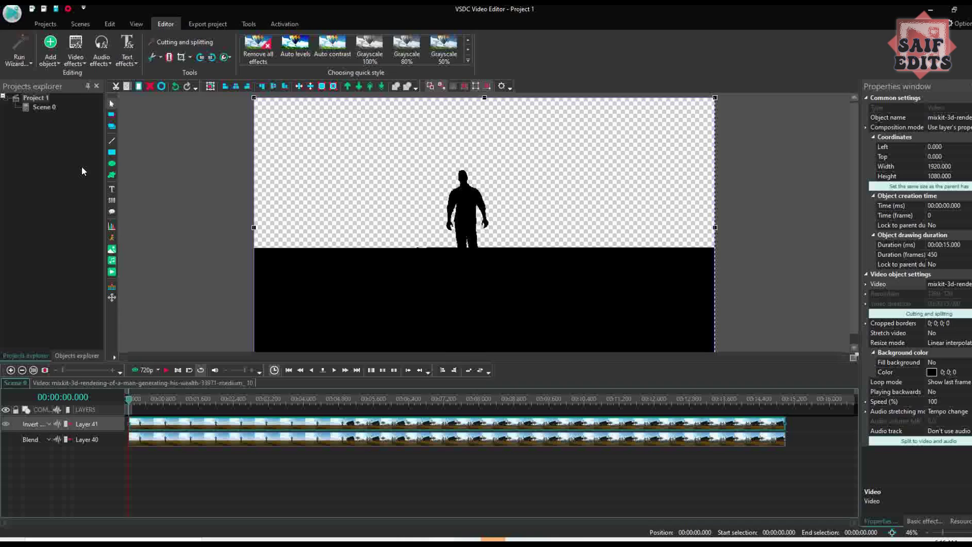
Make Layer 40 visible again and box-select both man clips in the timeline
click(6, 440)
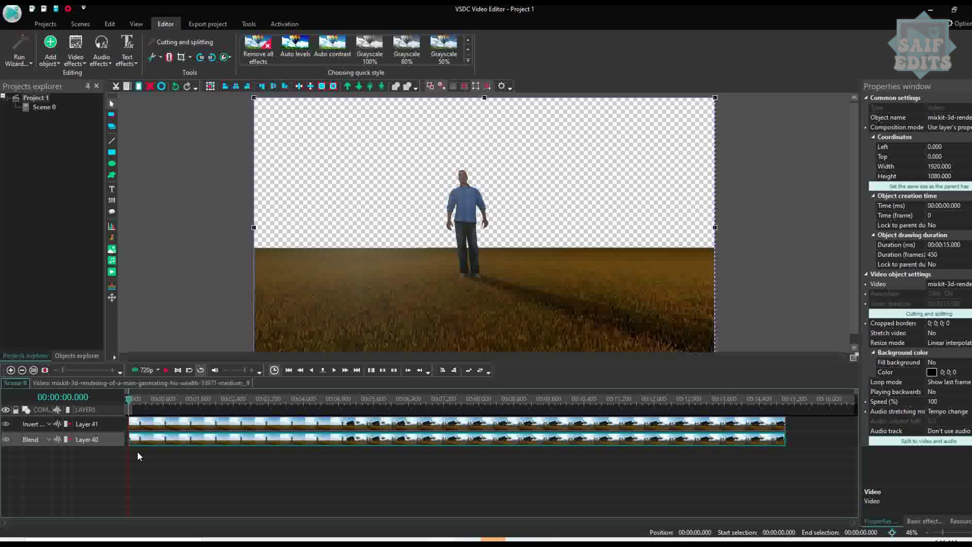
drag(242, 454, 215, 420)
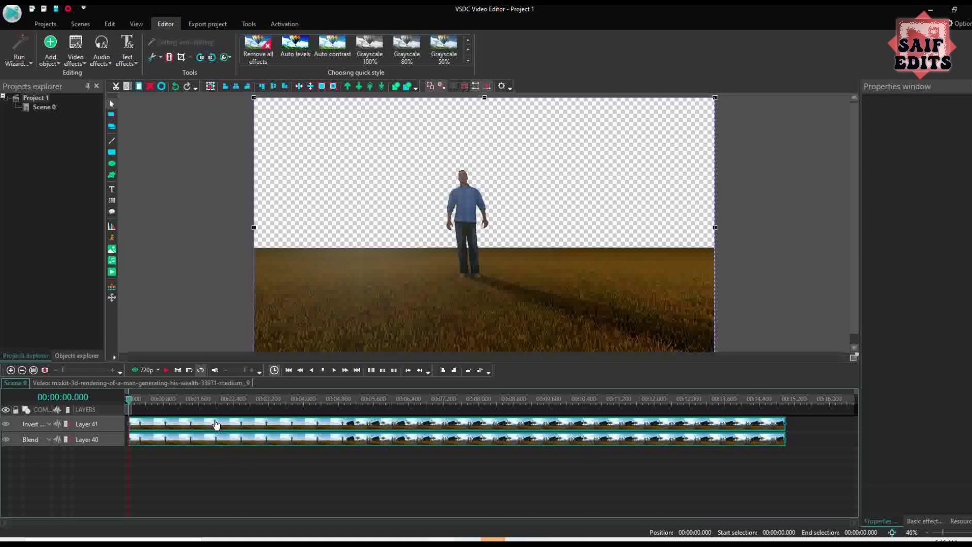
mouse_move(226, 426)
Convert both clips to a sprite with Use as container No, Show effects Yes, Fill background No
right_click(258, 442)
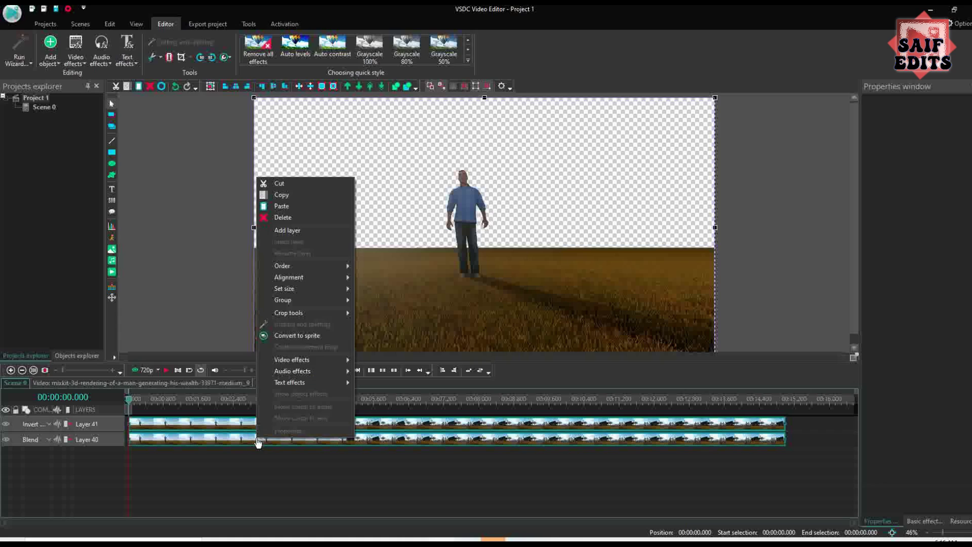
click(314, 336)
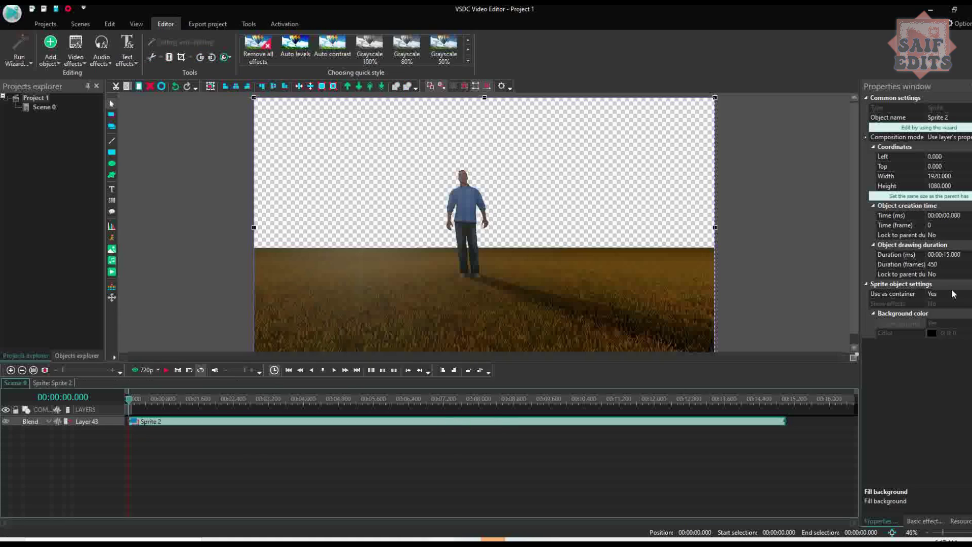
click(966, 296)
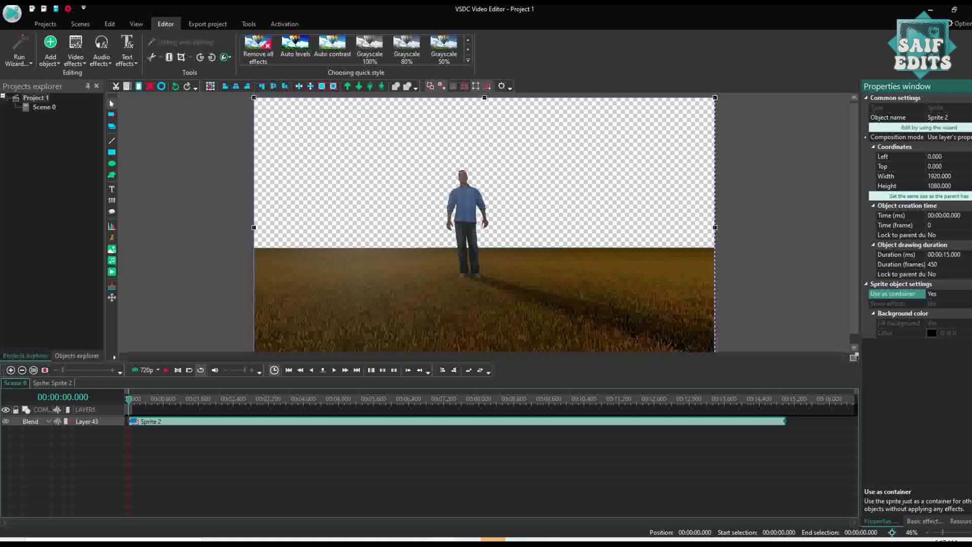
click(967, 294)
click(969, 313)
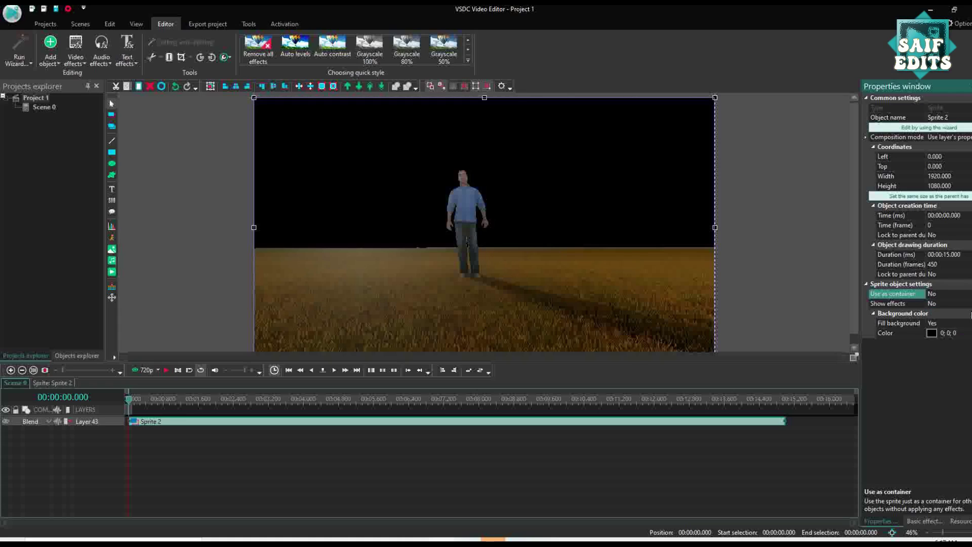
click(936, 304)
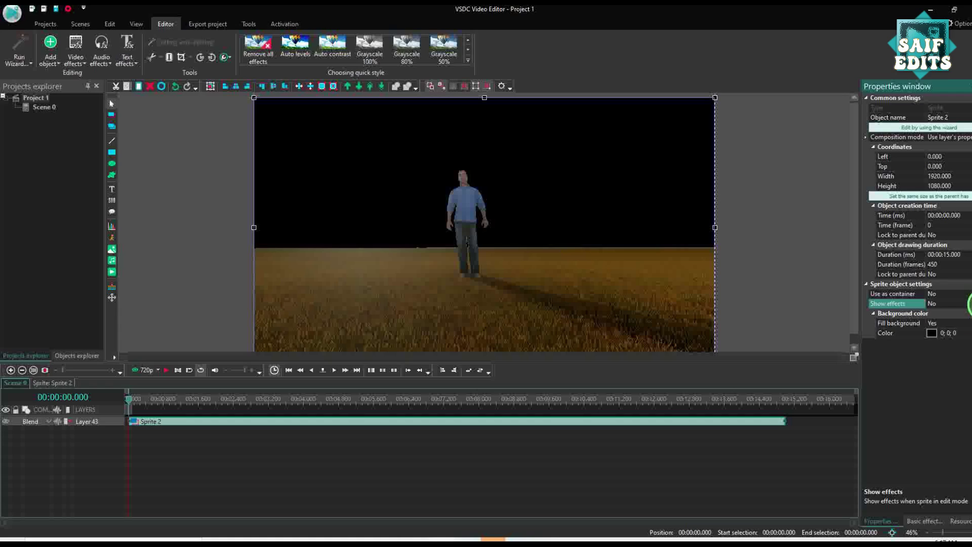
click(967, 303)
click(963, 314)
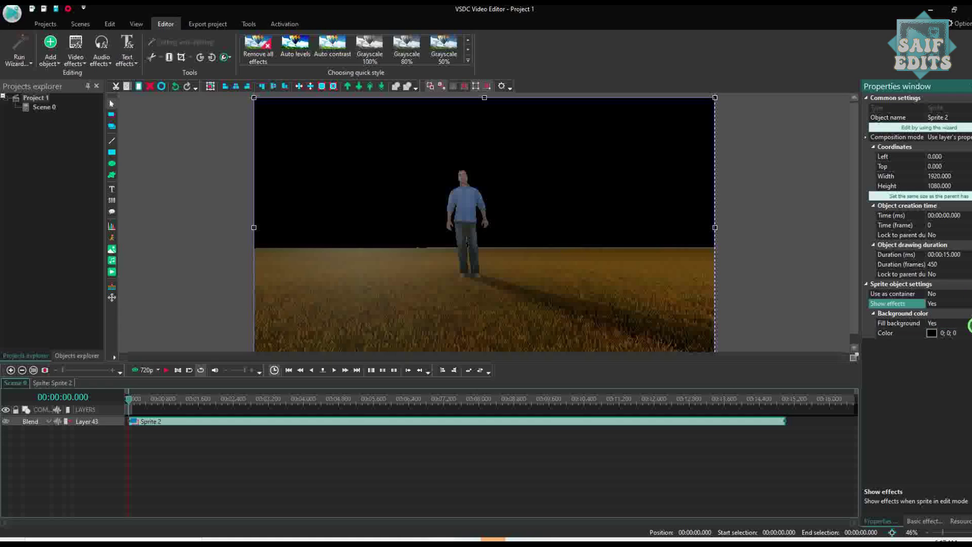
click(959, 323)
click(967, 323)
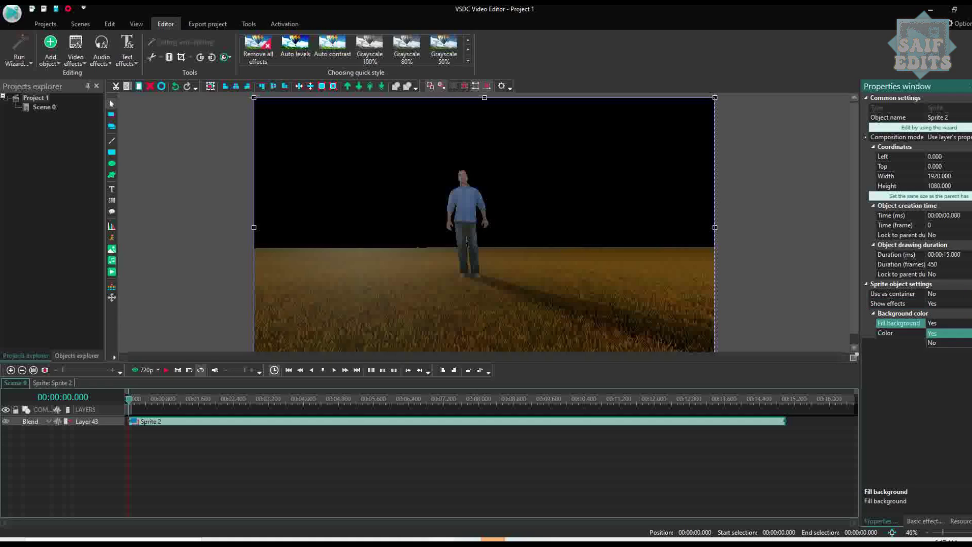
click(957, 342)
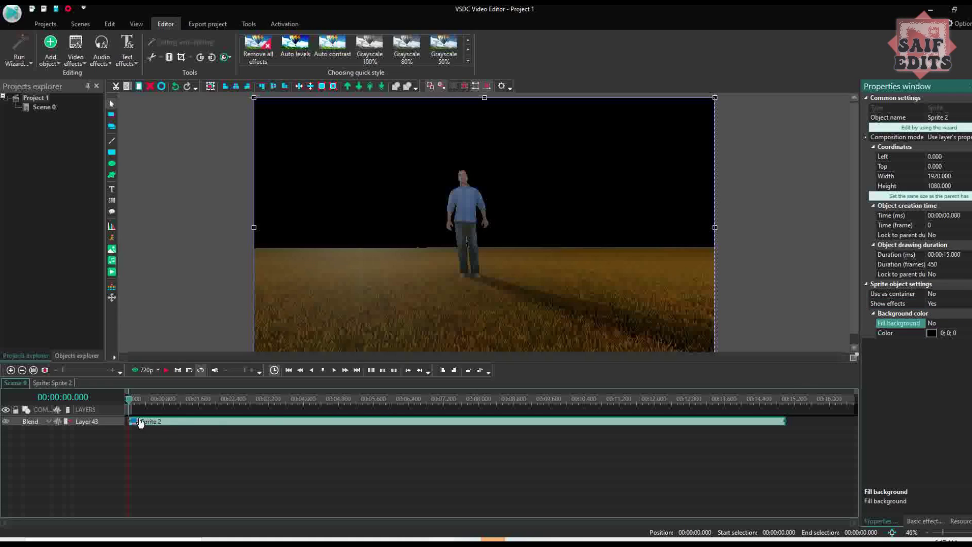
Add the spinning Earth clip, placed from the start of the scene on a new layer
click(112, 276)
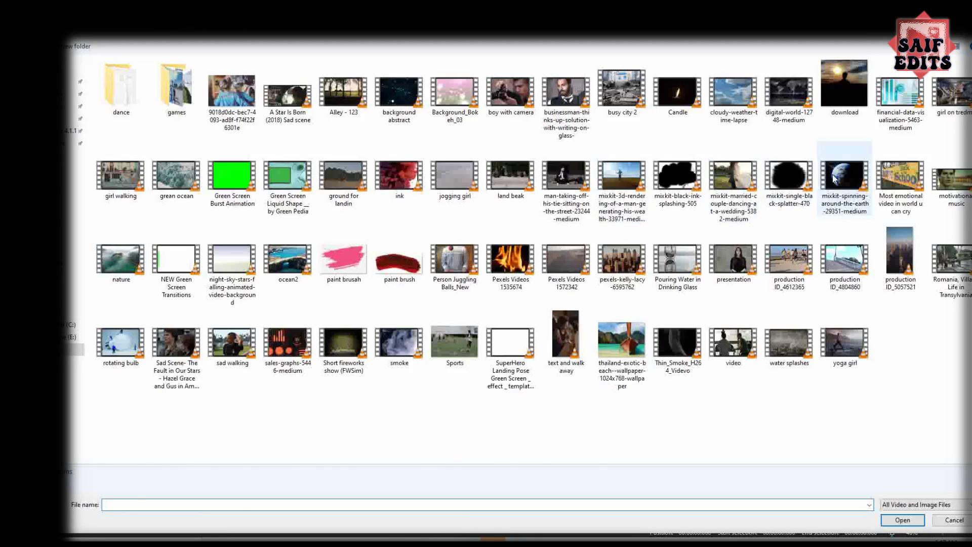
double_click(833, 178)
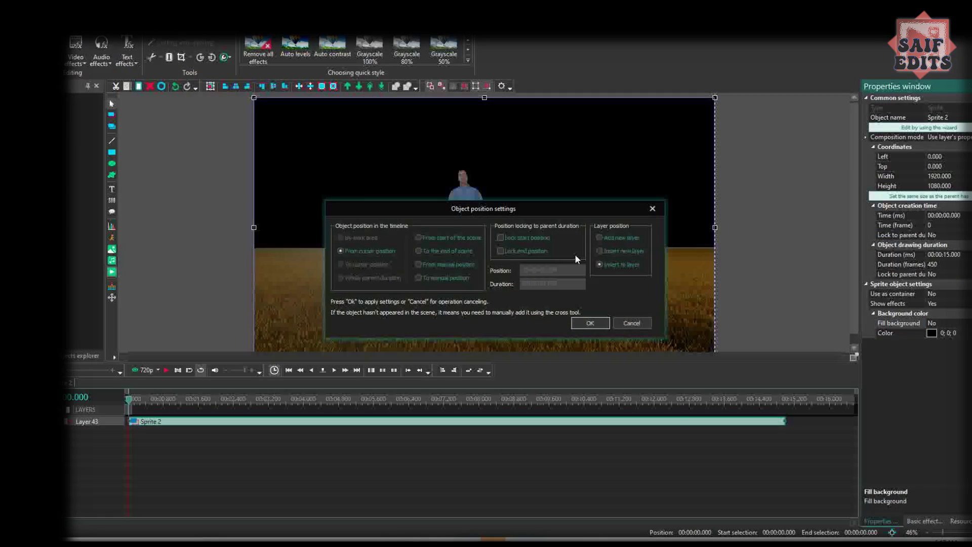
click(433, 239)
click(628, 241)
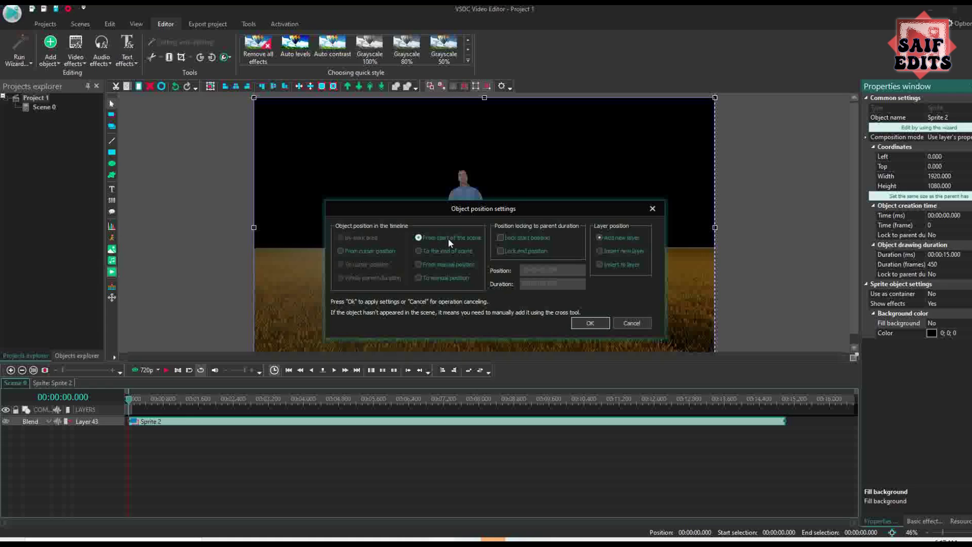
Confirm the Earth clip's placement and drag it onto Layer 45 beneath Sprite 2
click(590, 324)
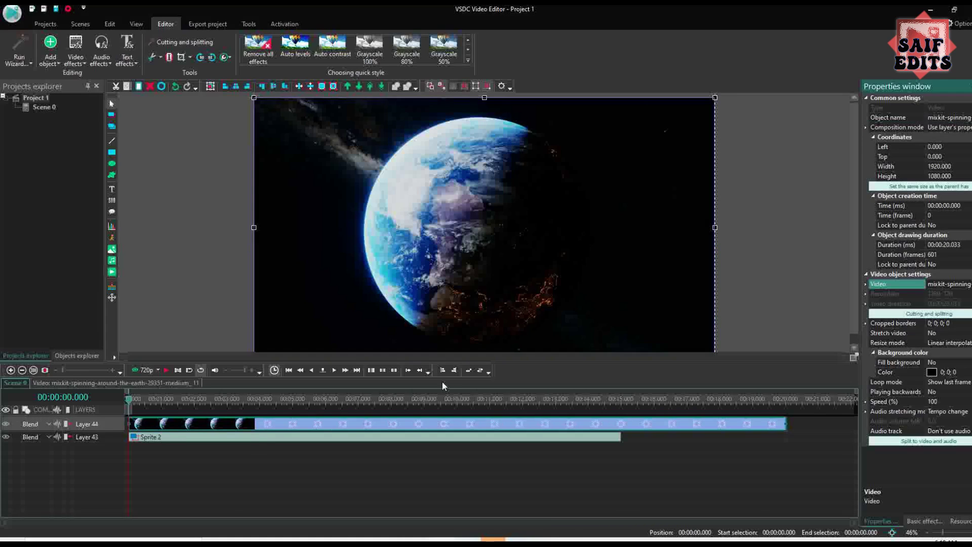
click(154, 428)
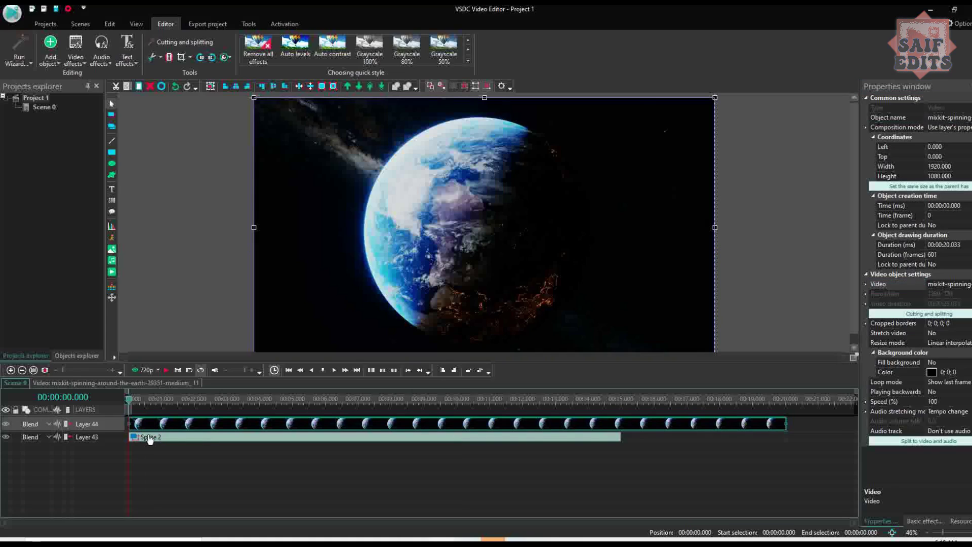
drag(141, 428, 133, 446)
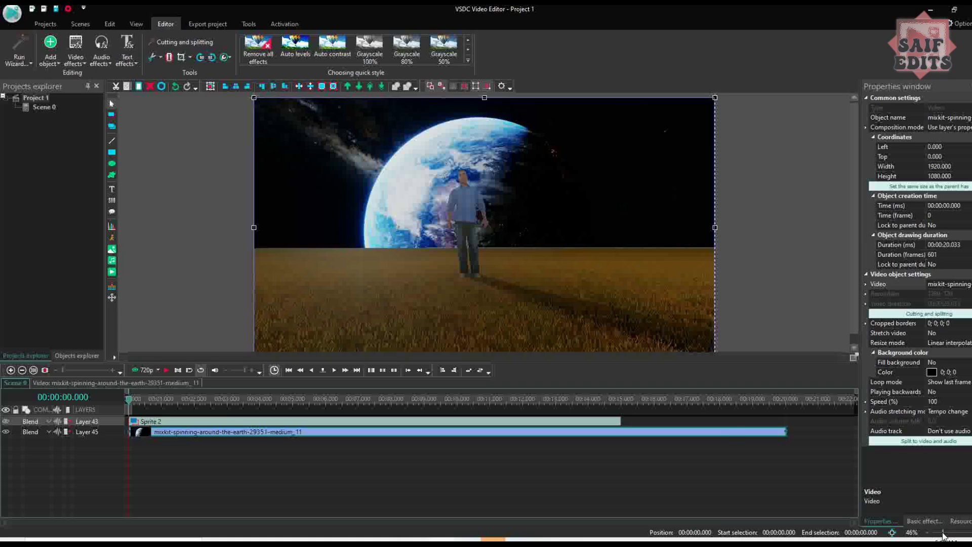
Enlarge the preview, then open Sprite 2 and its top Layer 41 video
drag(943, 535, 949, 536)
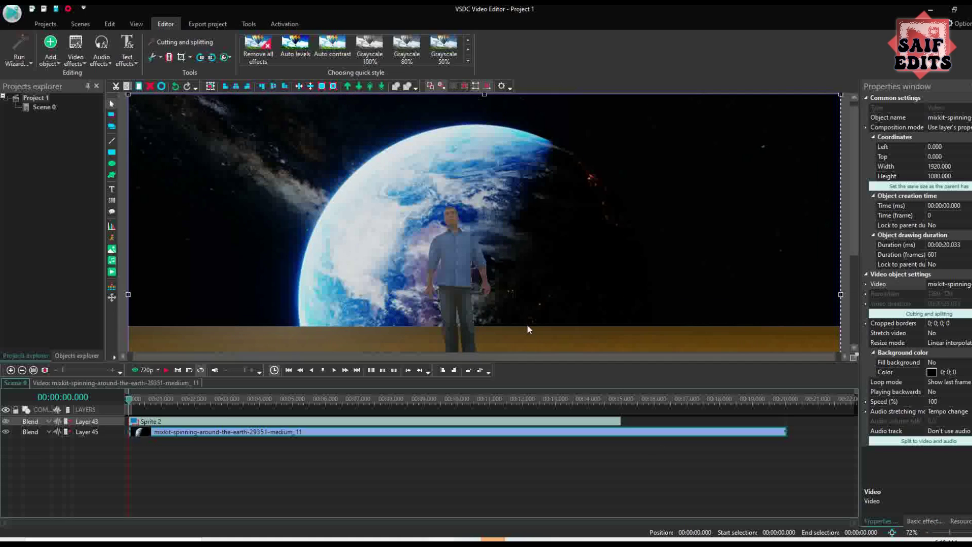
scroll(527, 329, down, 1)
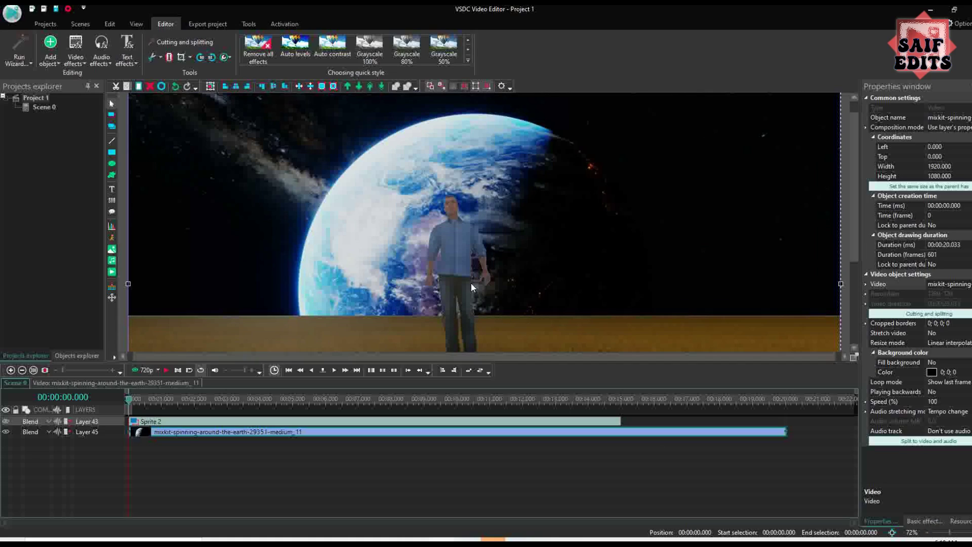
double_click(168, 421)
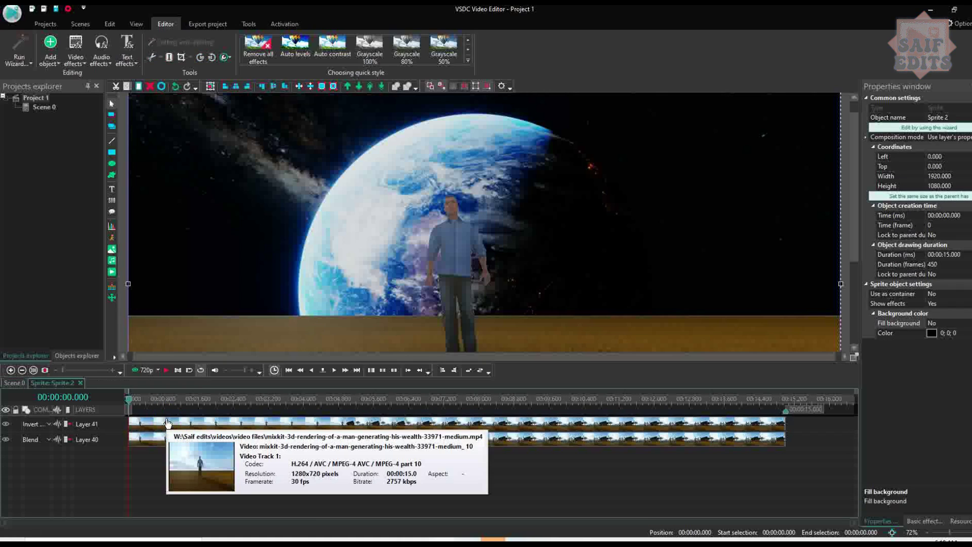
click(167, 424)
double_click(168, 423)
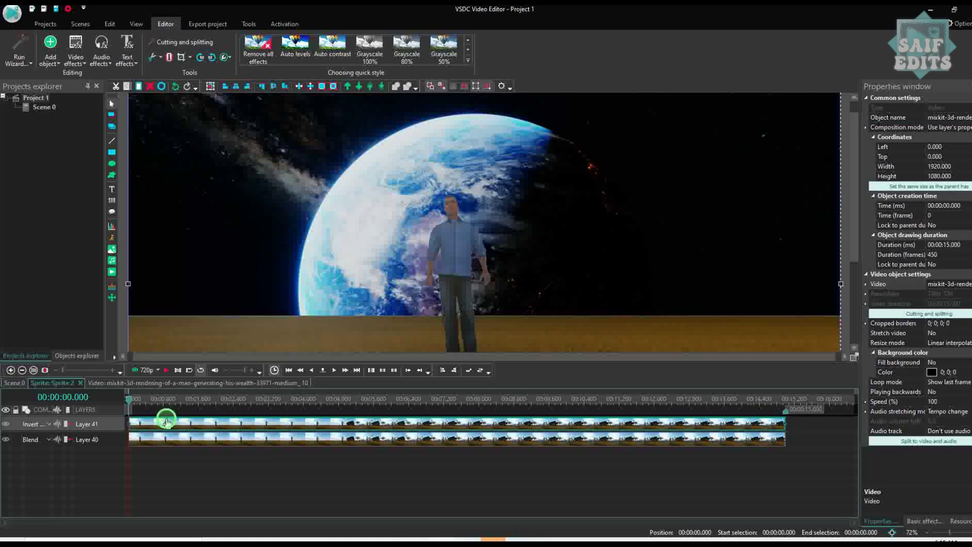
Add a Gaussian blur filter to the video, above its Black and white effect
click(75, 53)
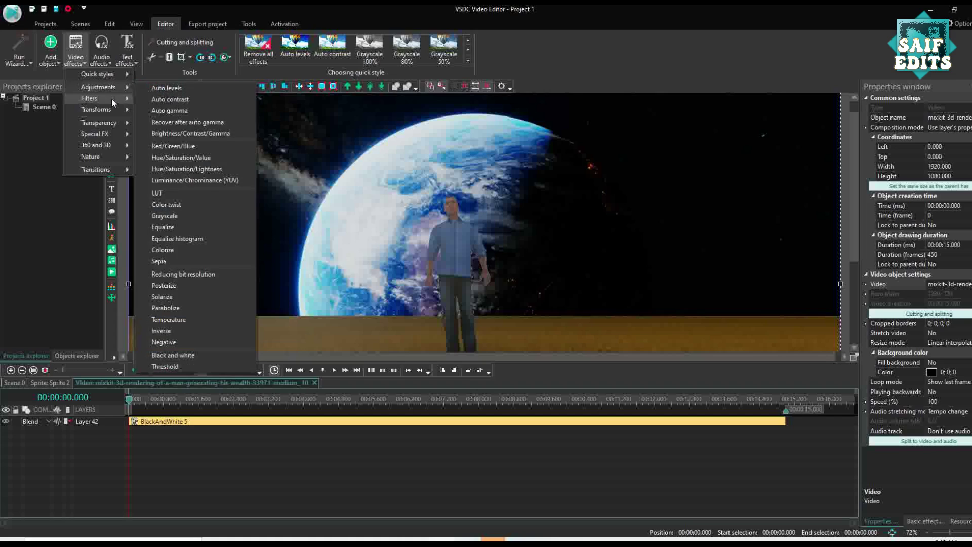
mouse_move(112, 99)
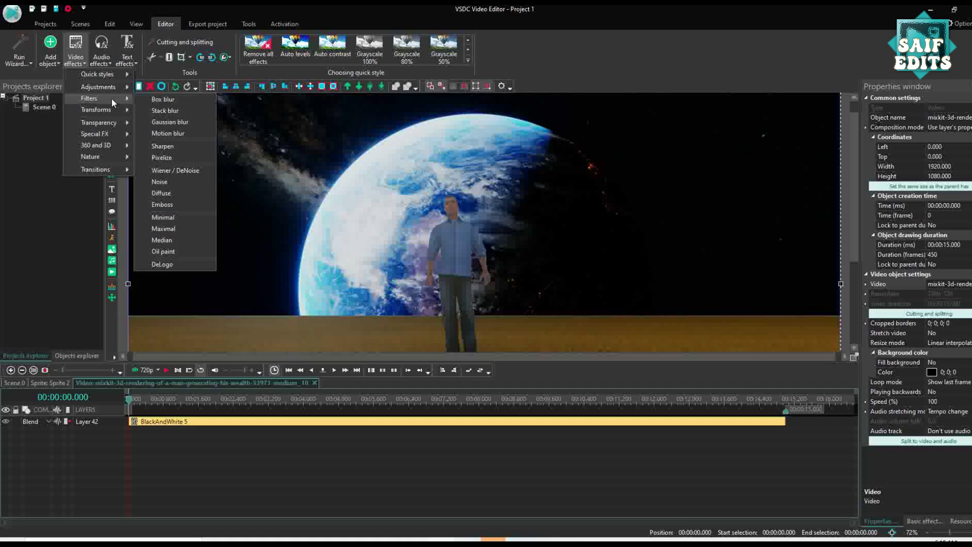
click(171, 122)
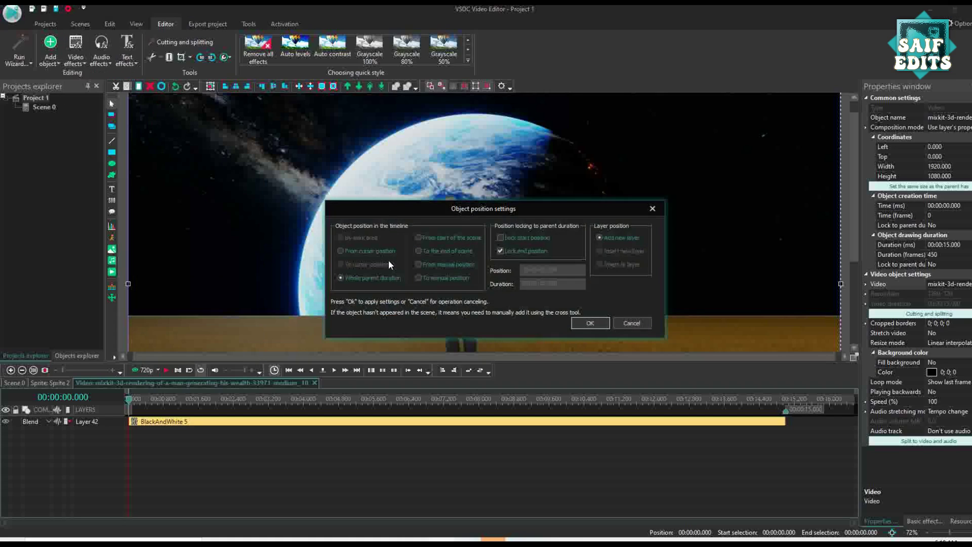
click(578, 323)
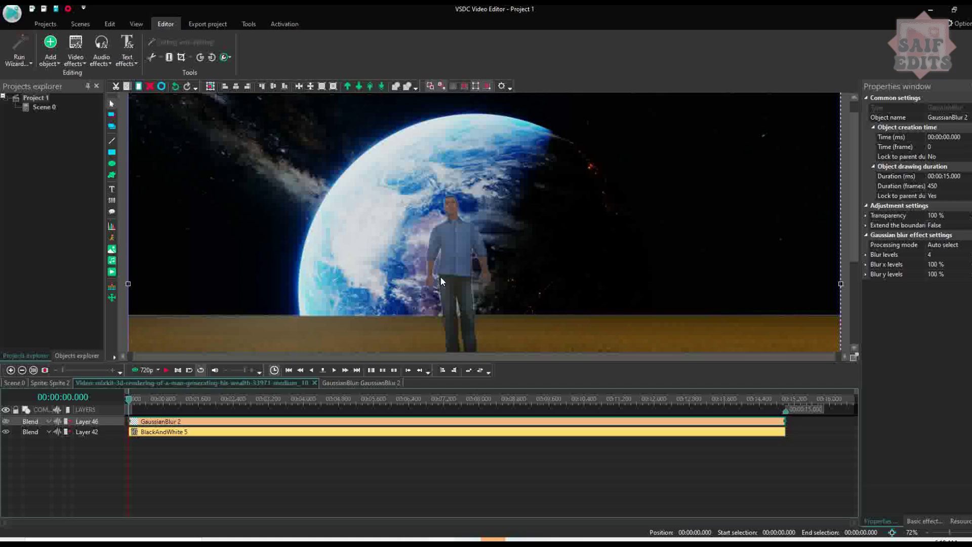
Set GaussianBlur 2's Blur levels to 3, then return to the Sprite 2 timeline
click(939, 256)
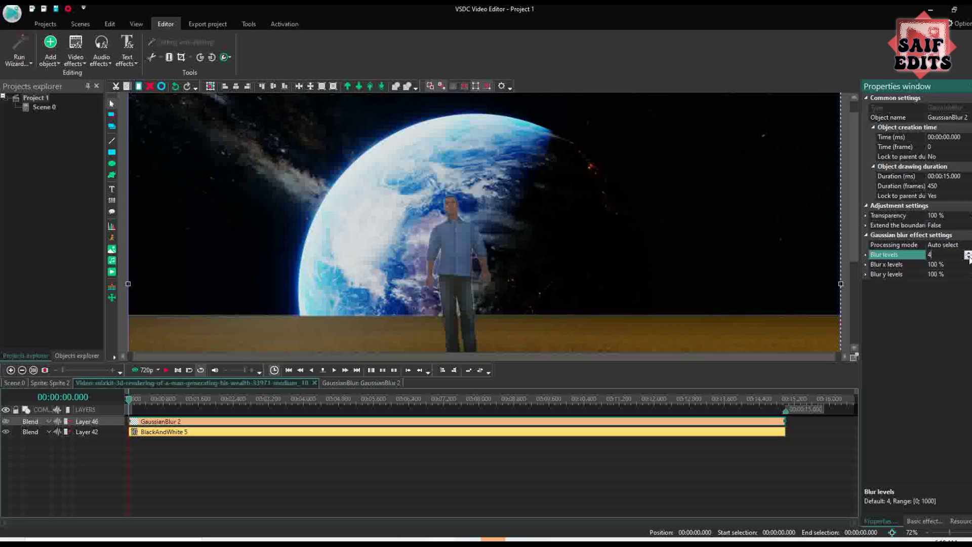
click(968, 257)
click(968, 257)
click(967, 258)
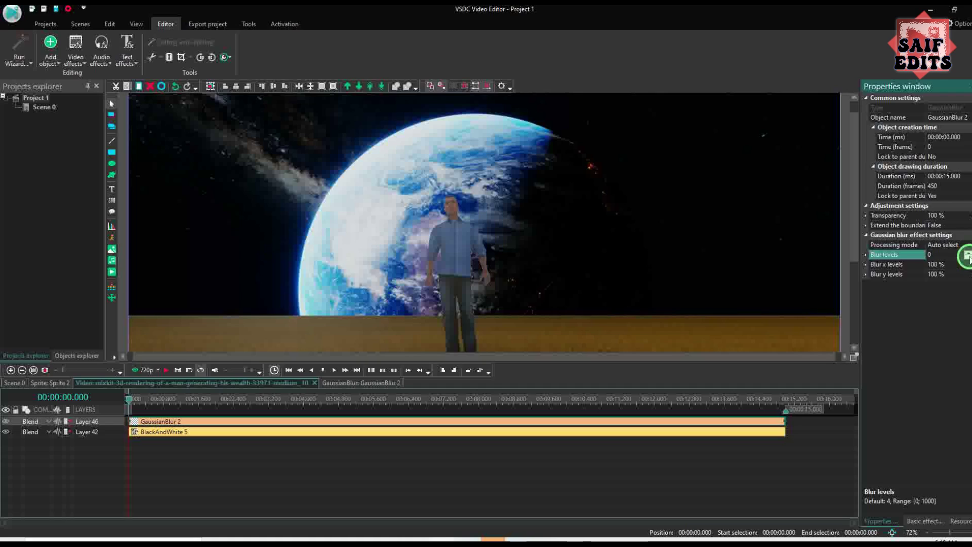
click(968, 258)
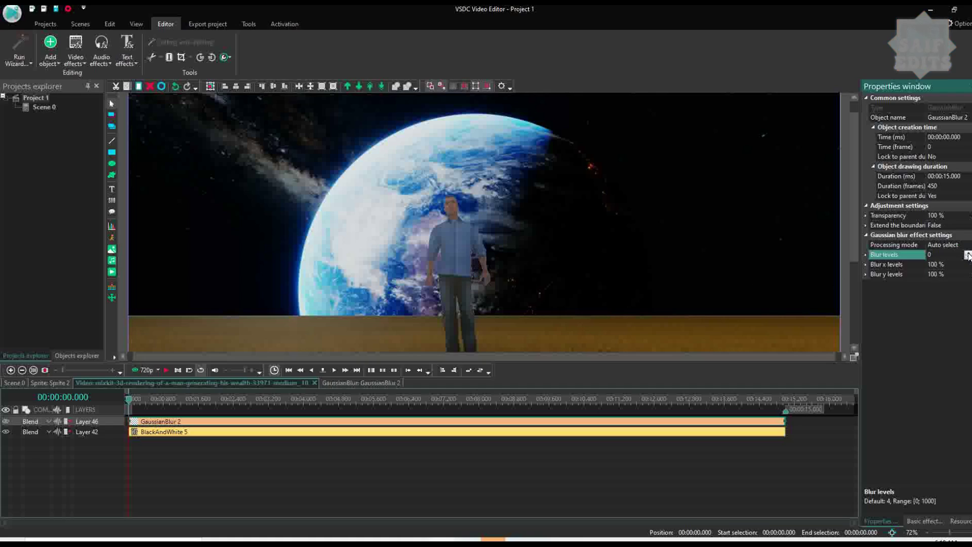
click(968, 254)
click(968, 254)
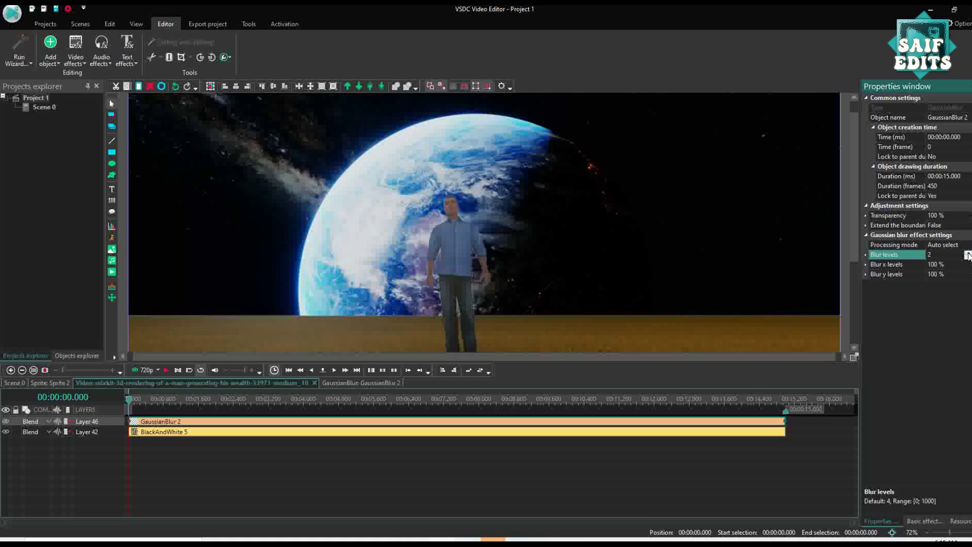
click(968, 254)
click(133, 421)
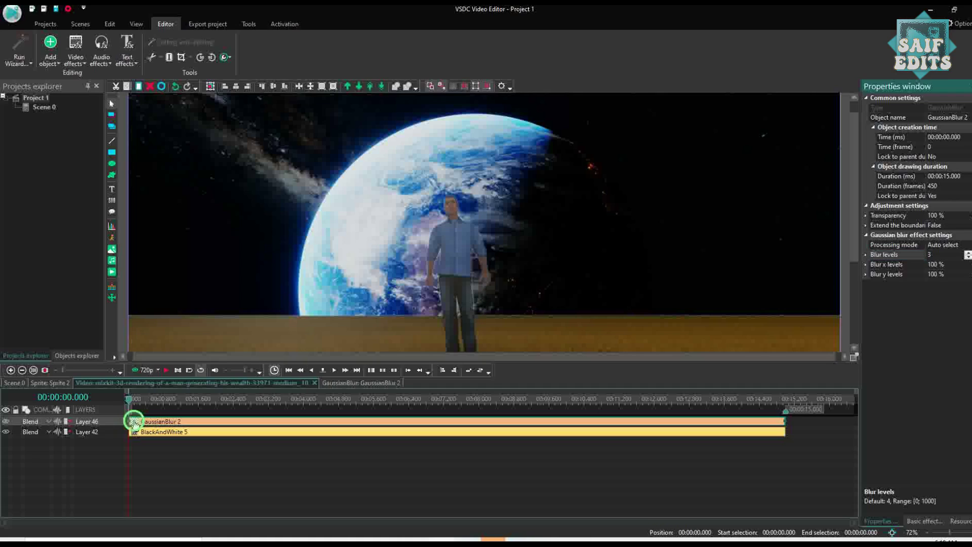
click(39, 385)
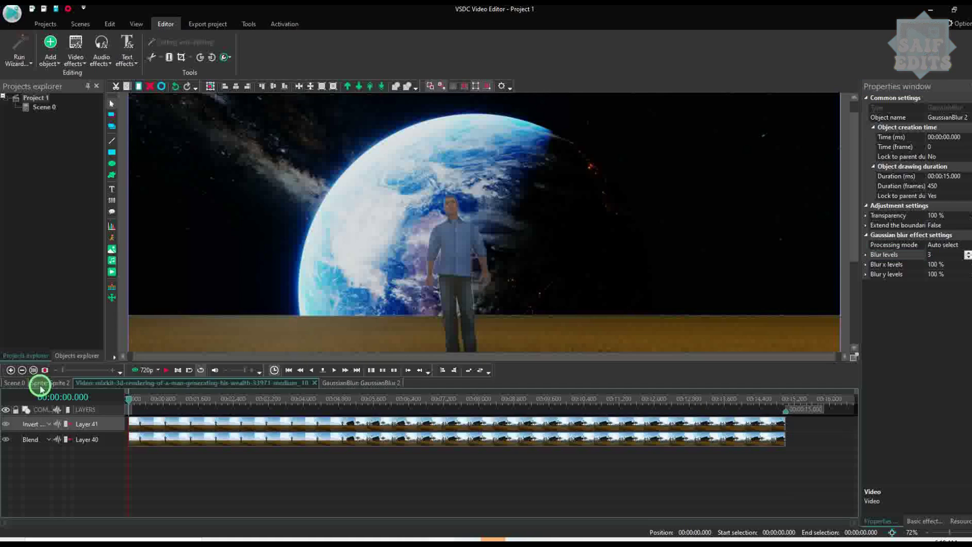
Back on Scene 0, zoom the preview to screen and briefly play the composite
click(24, 385)
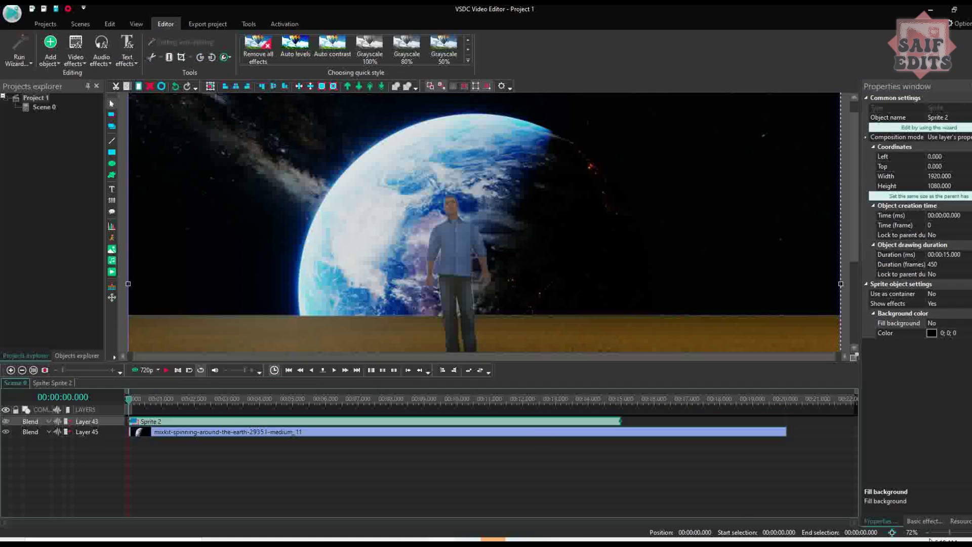
click(893, 532)
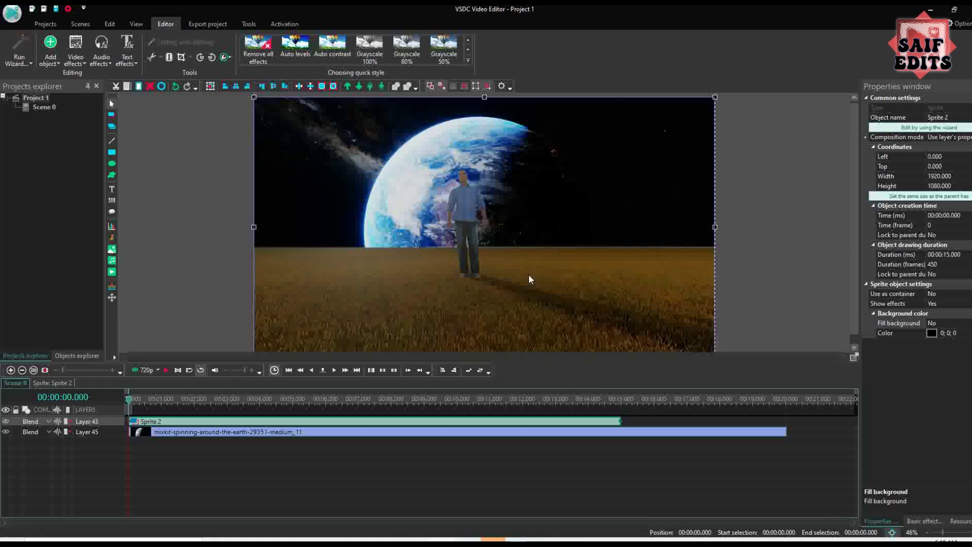
click(165, 373)
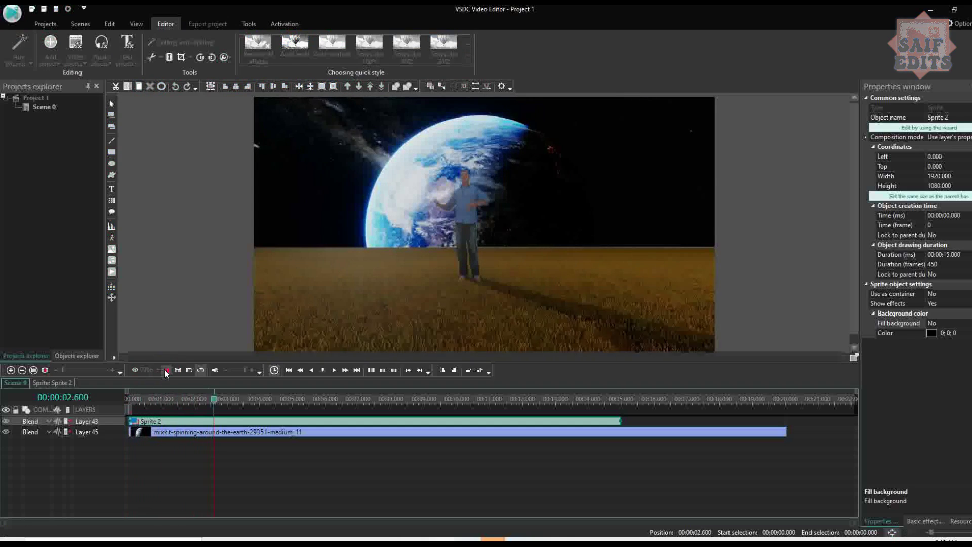
click(166, 373)
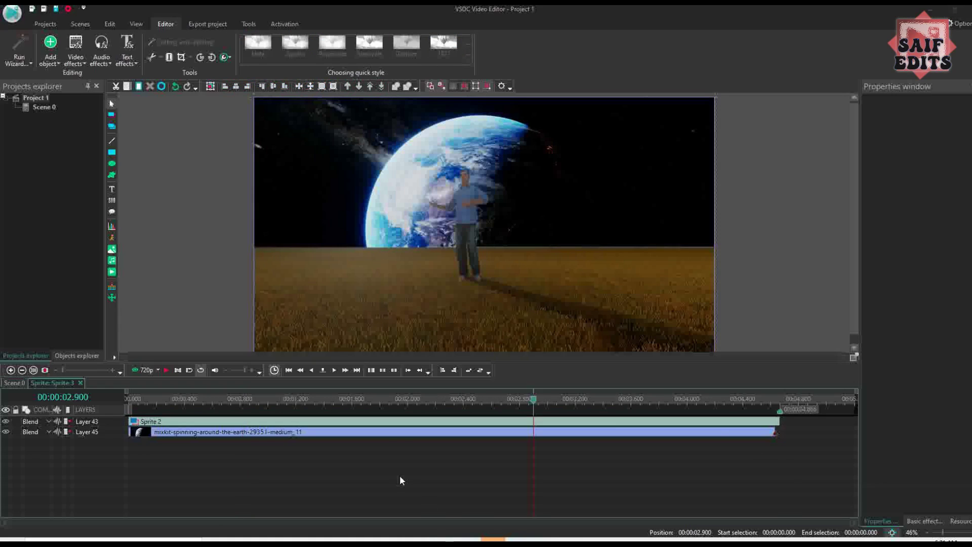
Convert Sprite 2 and the spinning-Earth clip into Sprite 3, then open Sprite 3
click(396, 472)
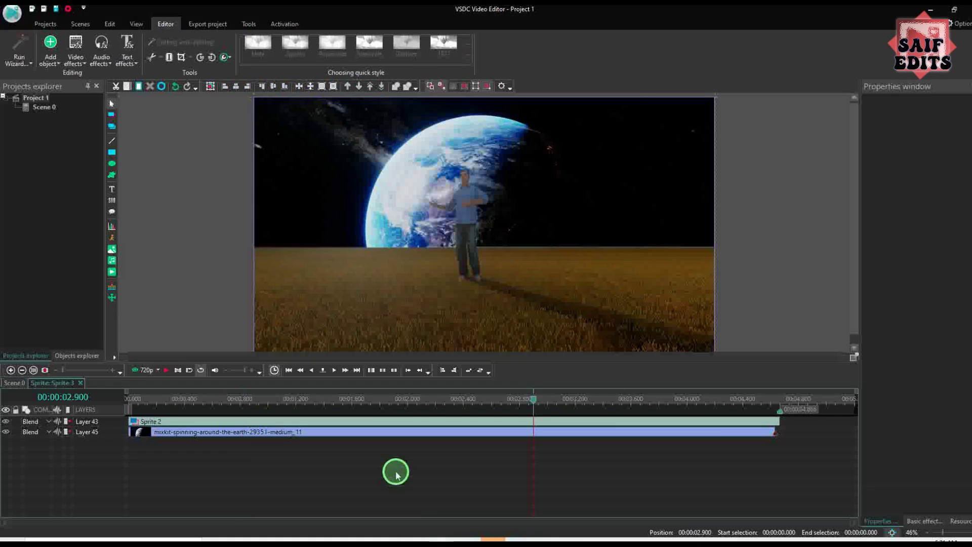
click(283, 397)
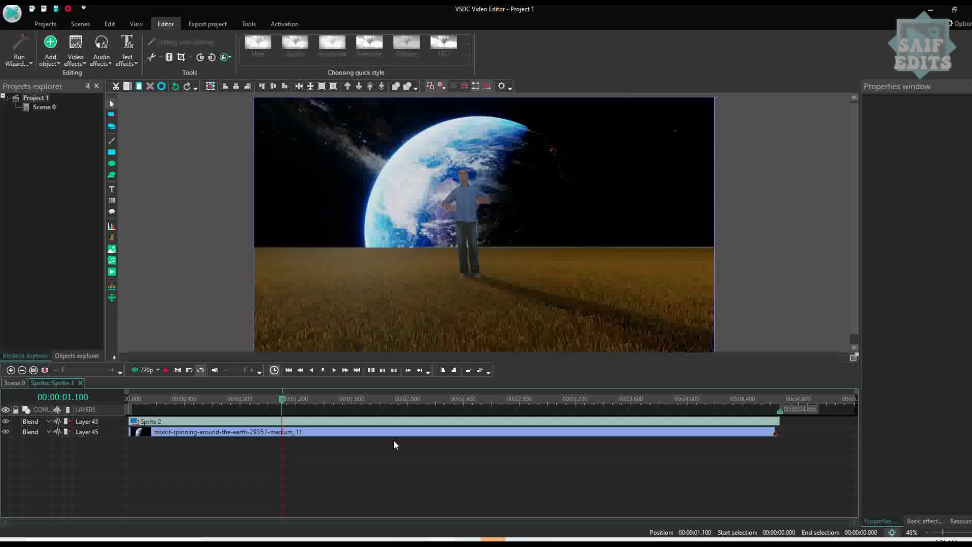
drag(393, 439, 369, 422)
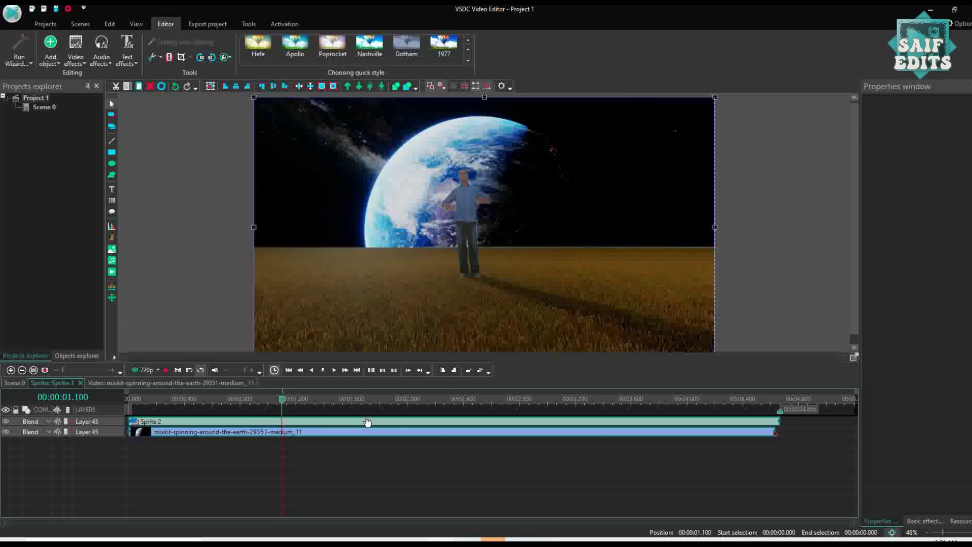
right_click(372, 423)
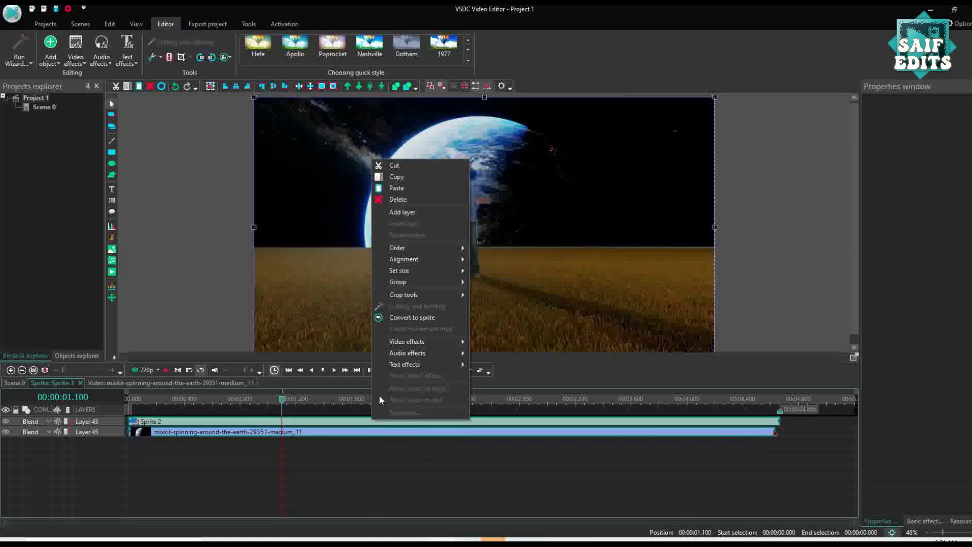
click(423, 319)
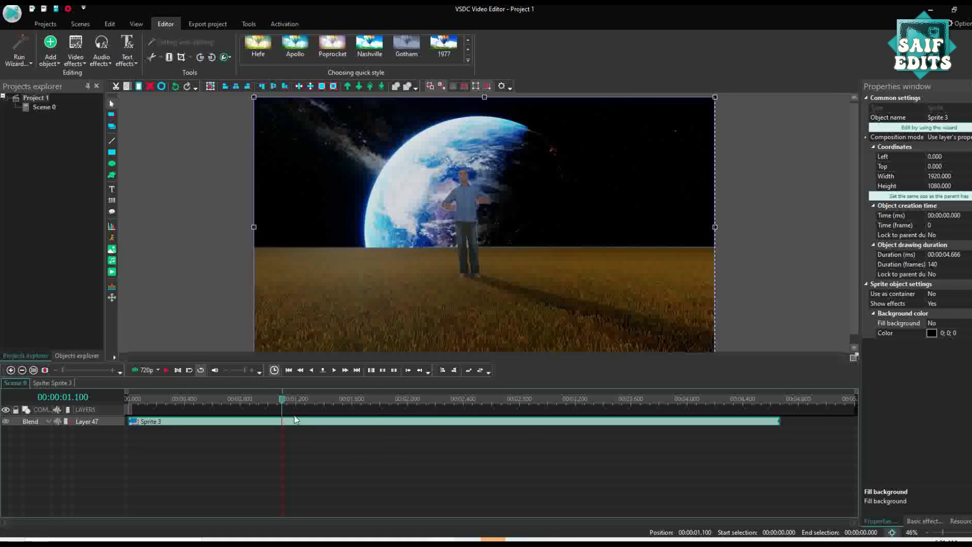
double_click(353, 427)
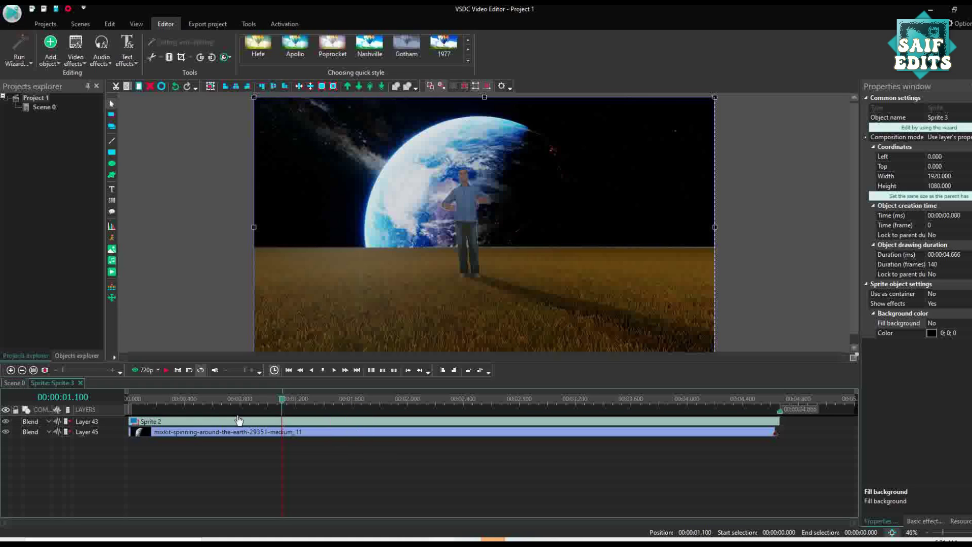
click(194, 399)
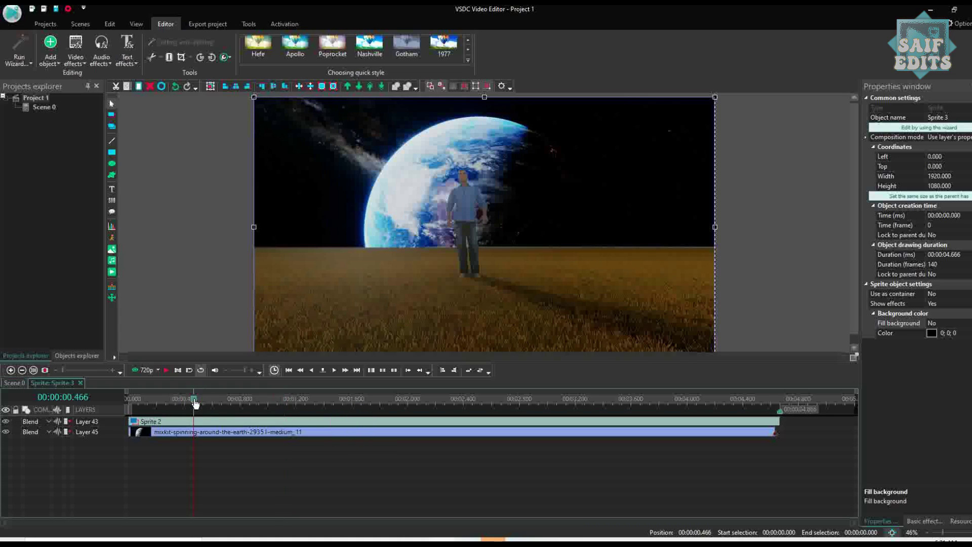
Apply the Old Film 3 quick style to Sprite 3 and play the sepia preview
click(464, 62)
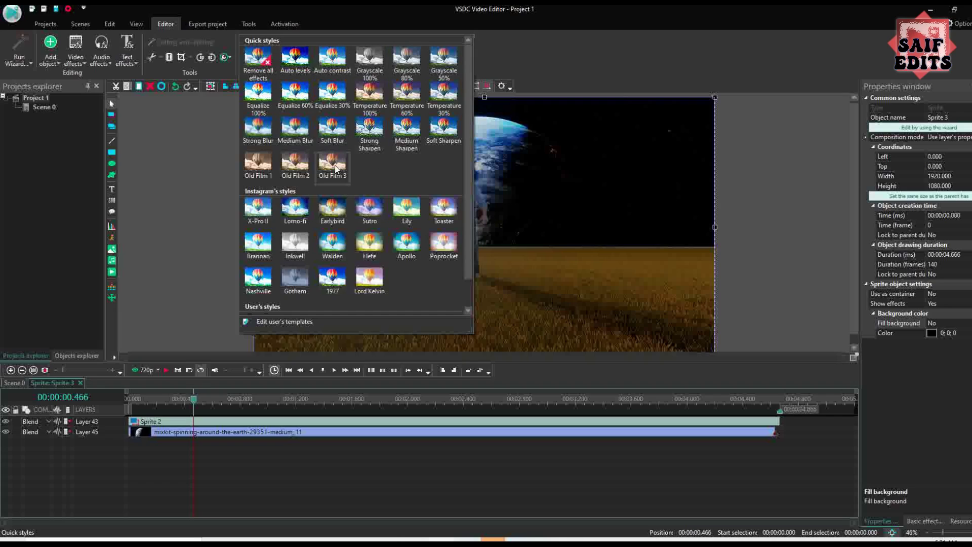
click(335, 169)
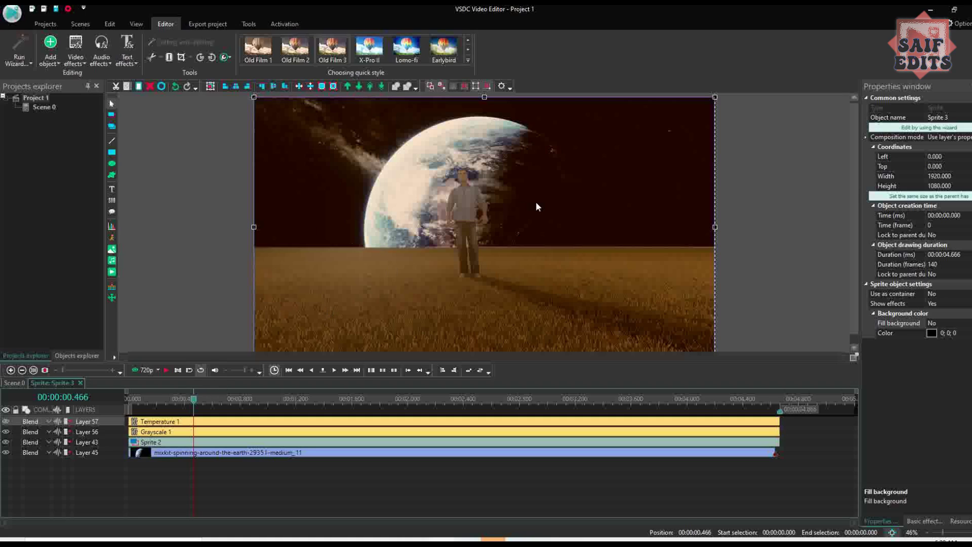
key(space)
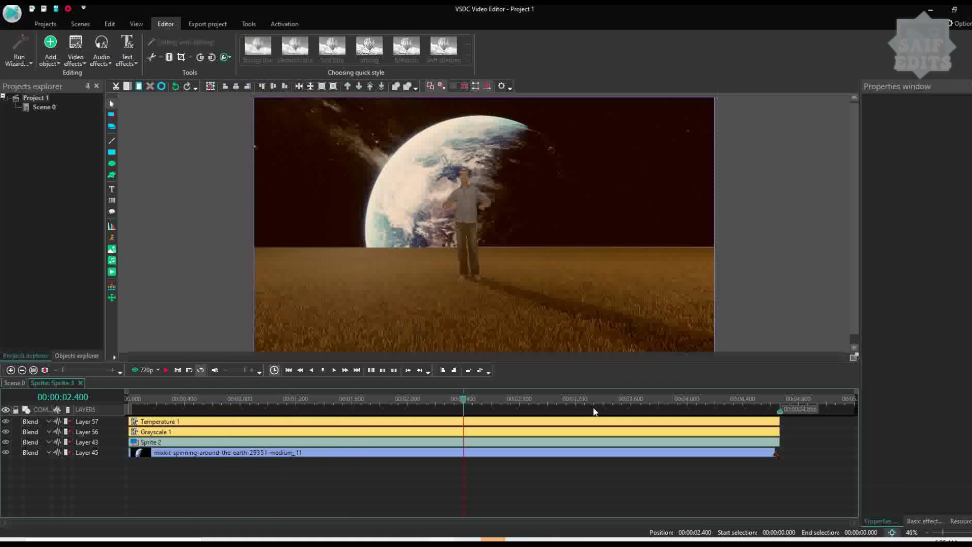
Browse Video effects > Adjustments without adding anything, then switch to the empty Scene 1
click(75, 63)
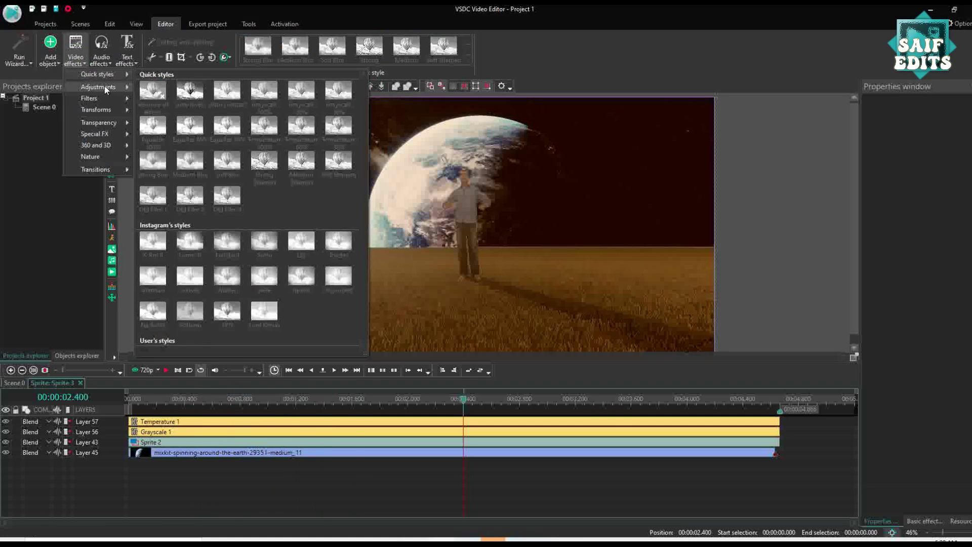
mouse_move(105, 87)
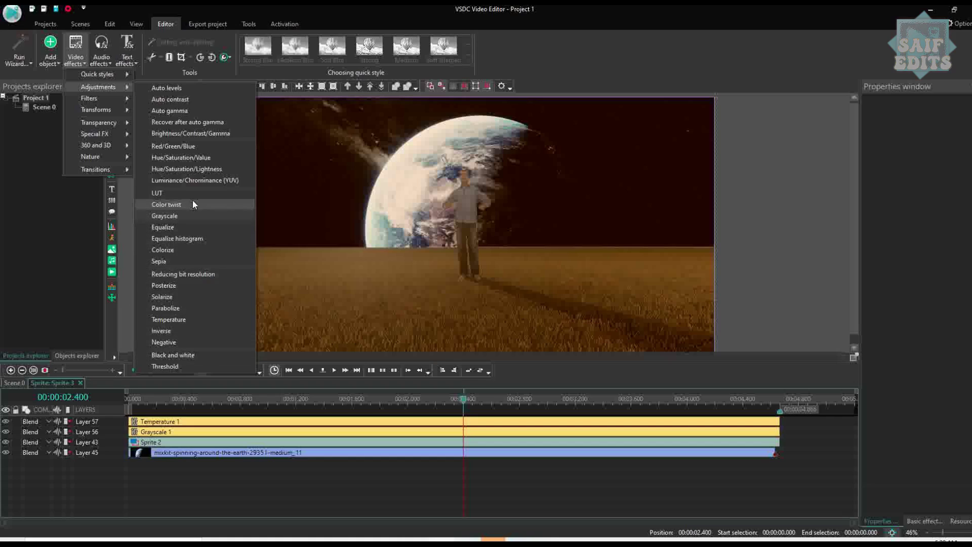
click(371, 503)
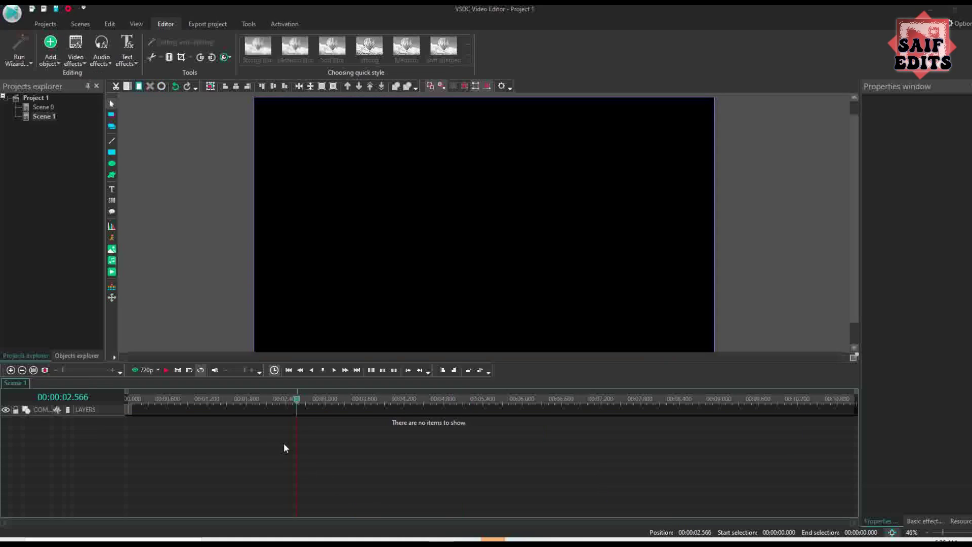
click(283, 444)
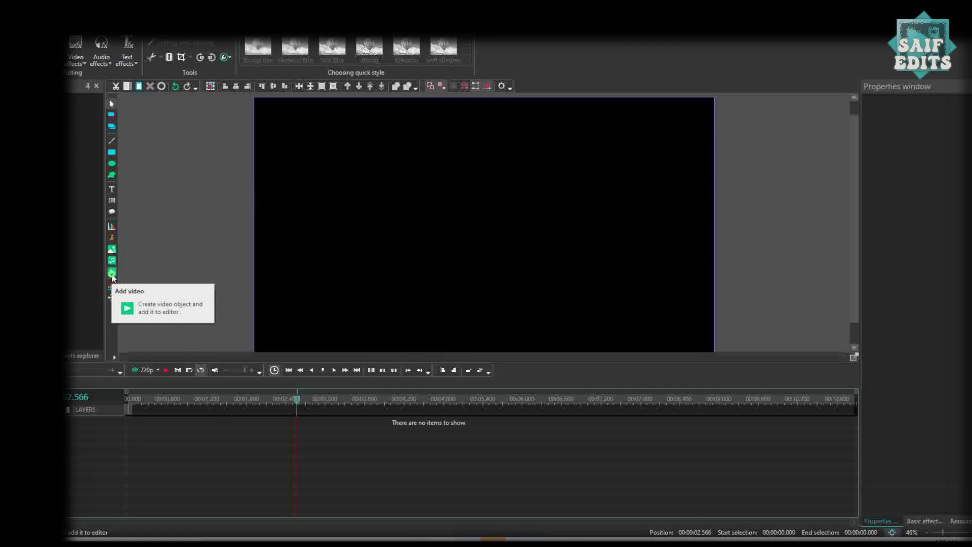
Add the 'yoga girl' video from the start of Scene 1 and open its timeline
click(112, 273)
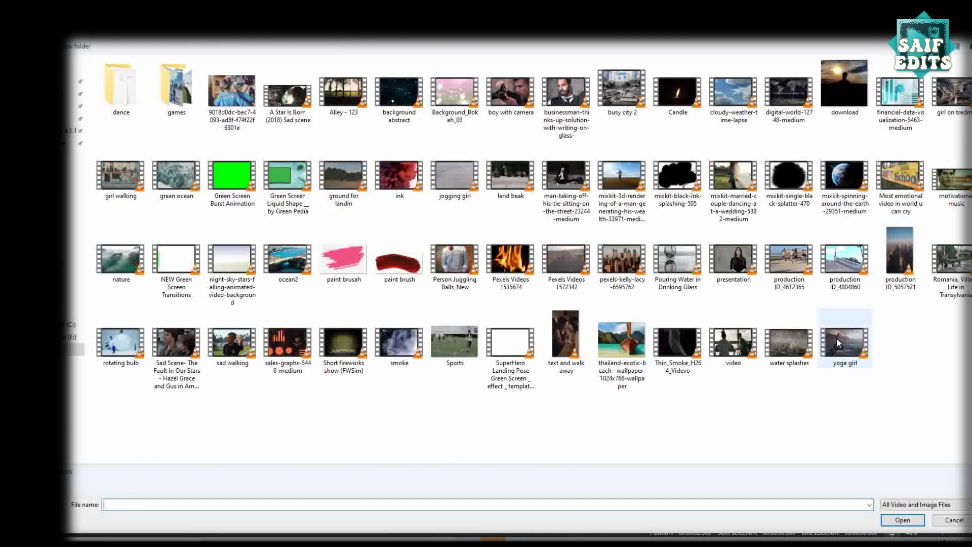
double_click(836, 338)
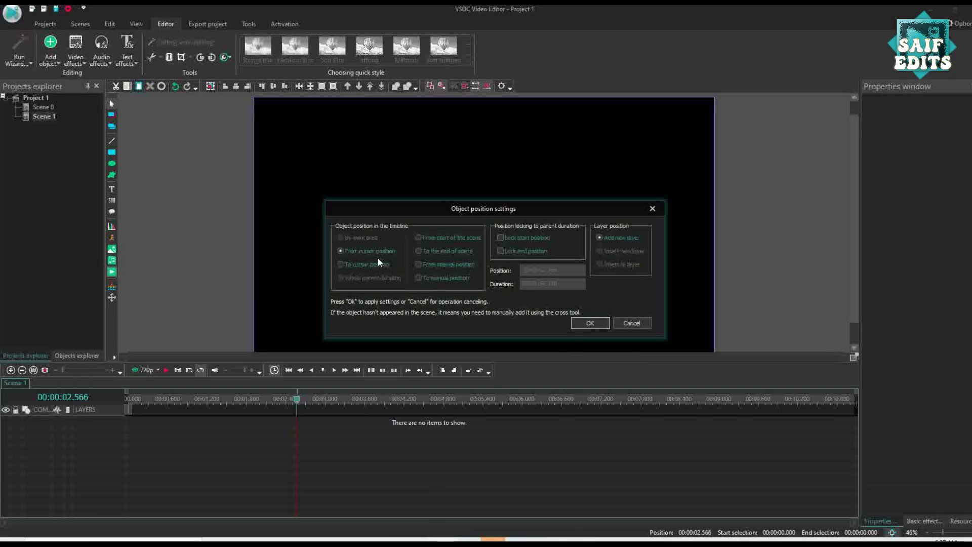
click(423, 238)
click(590, 323)
click(130, 400)
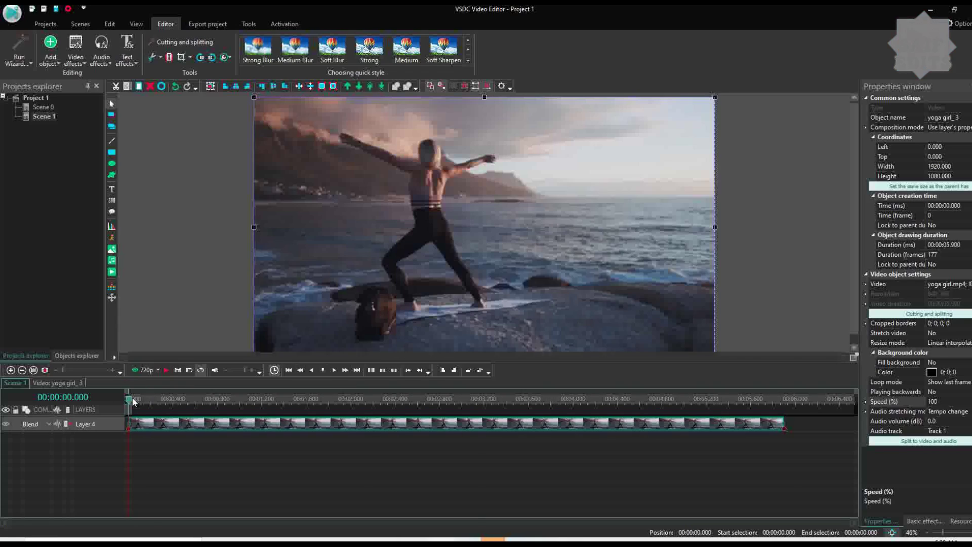
double_click(166, 425)
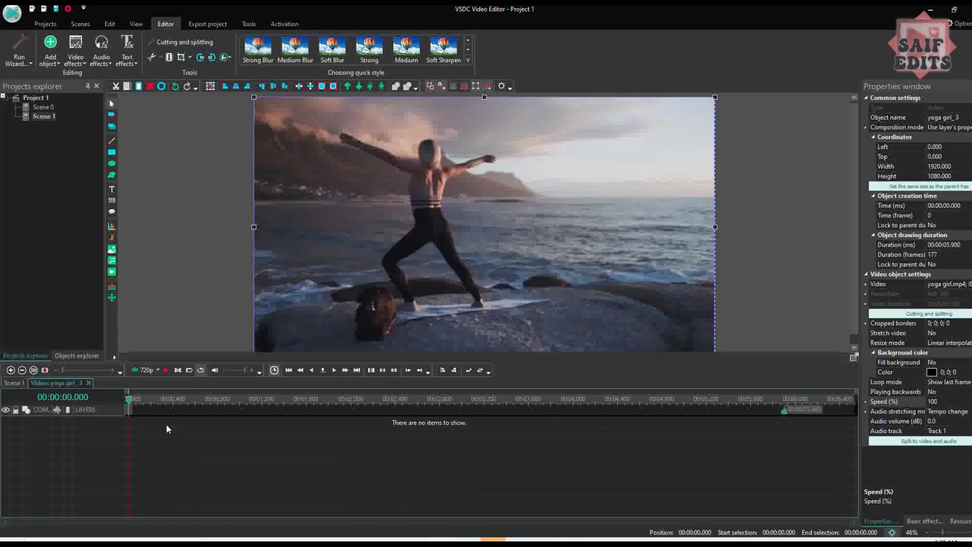
click(112, 274)
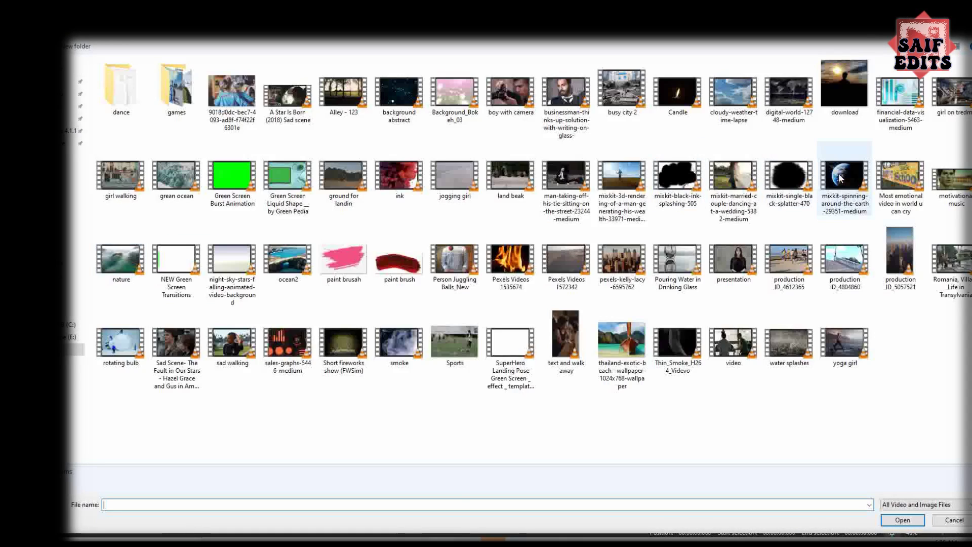
Insert the spinning Earth clip and shrink it to a 625x436 upper-right inset
double_click(839, 177)
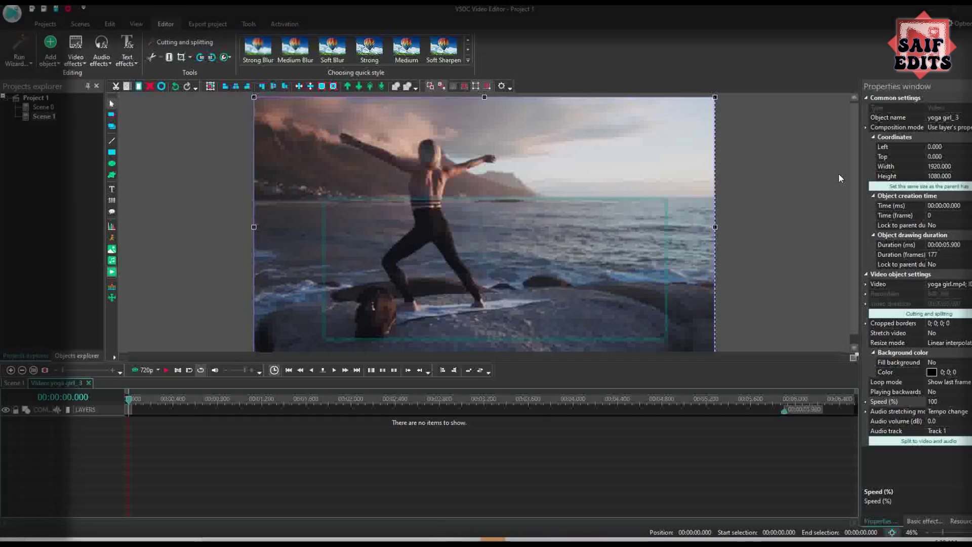
click(600, 322)
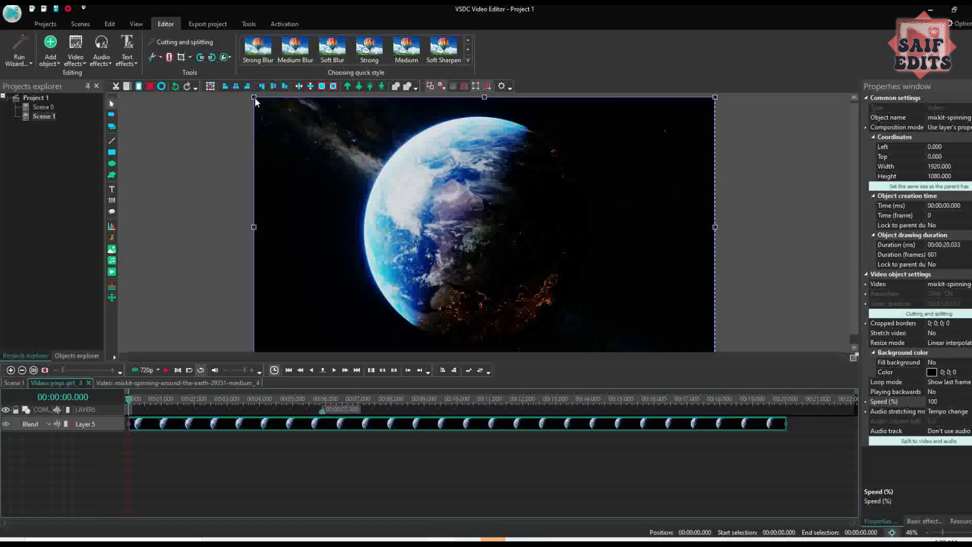
drag(254, 97, 543, 251)
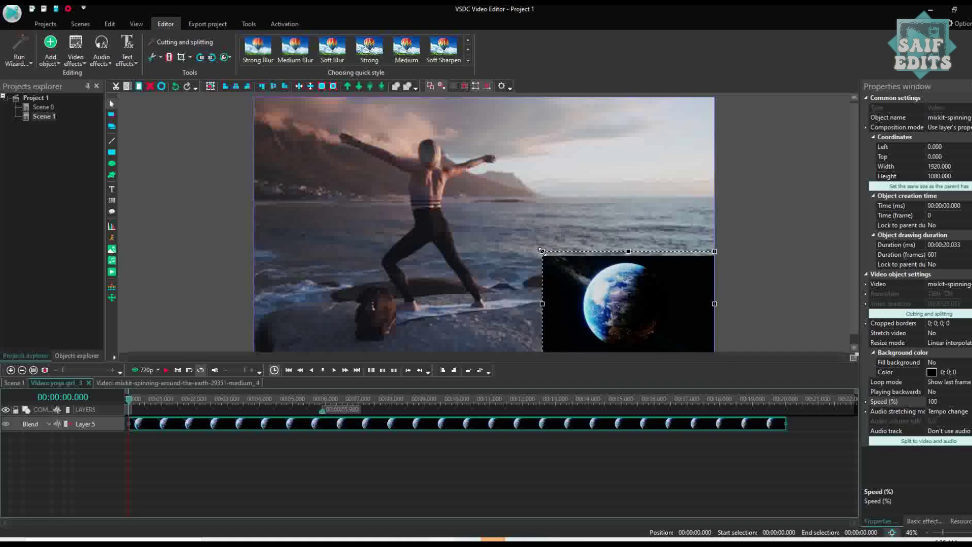
click(263, 87)
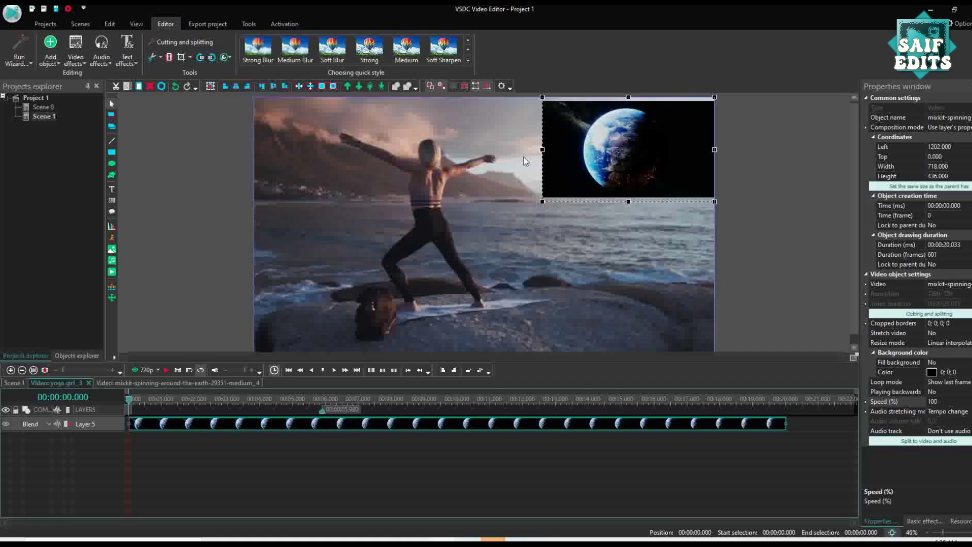
drag(542, 149, 566, 150)
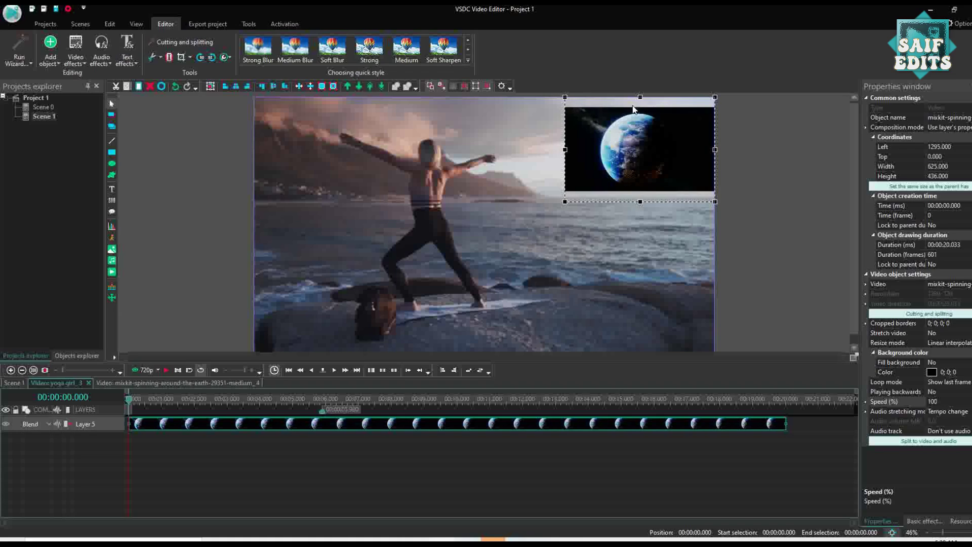
Auto-crop the Earth clip, set its blend mode to Screen, and nudge it right
click(190, 57)
click(203, 82)
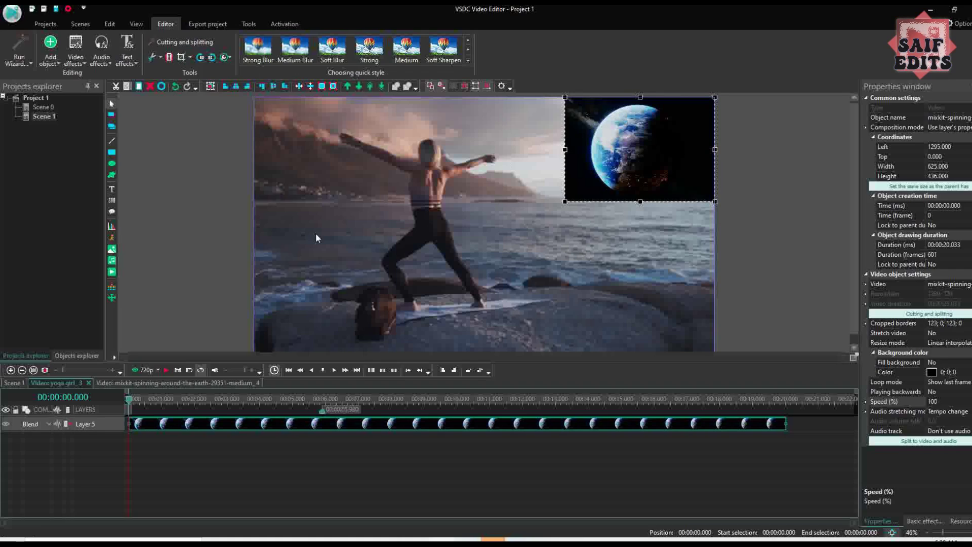
click(44, 422)
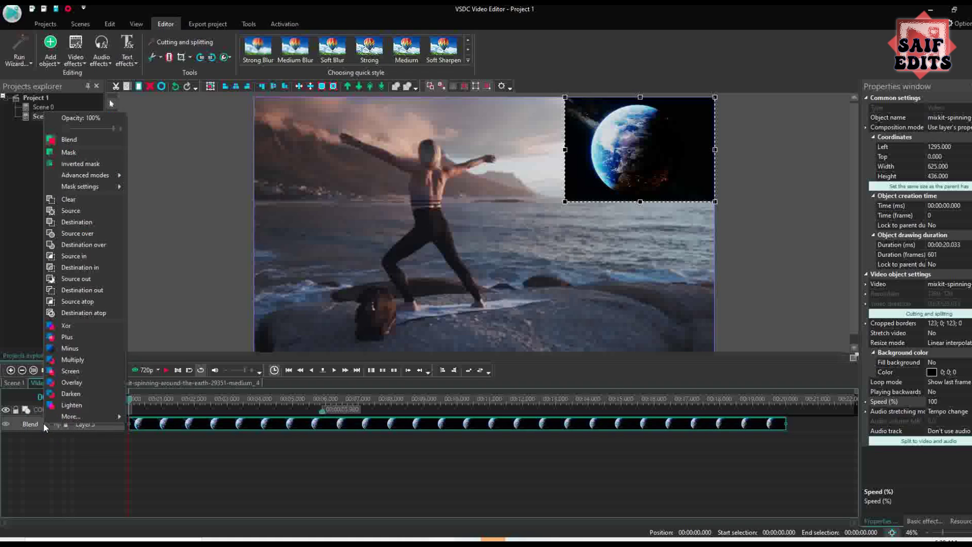
click(75, 374)
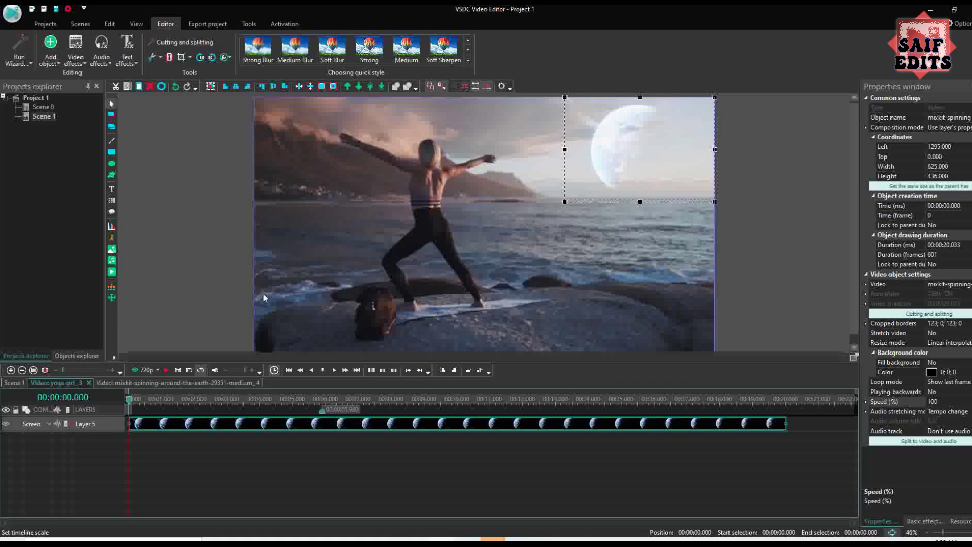
click(565, 149)
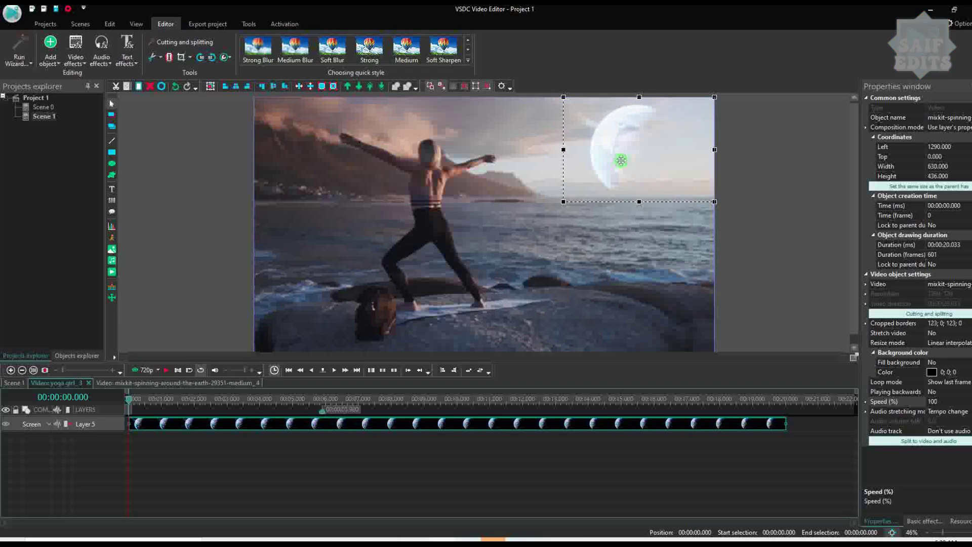
drag(623, 161, 644, 157)
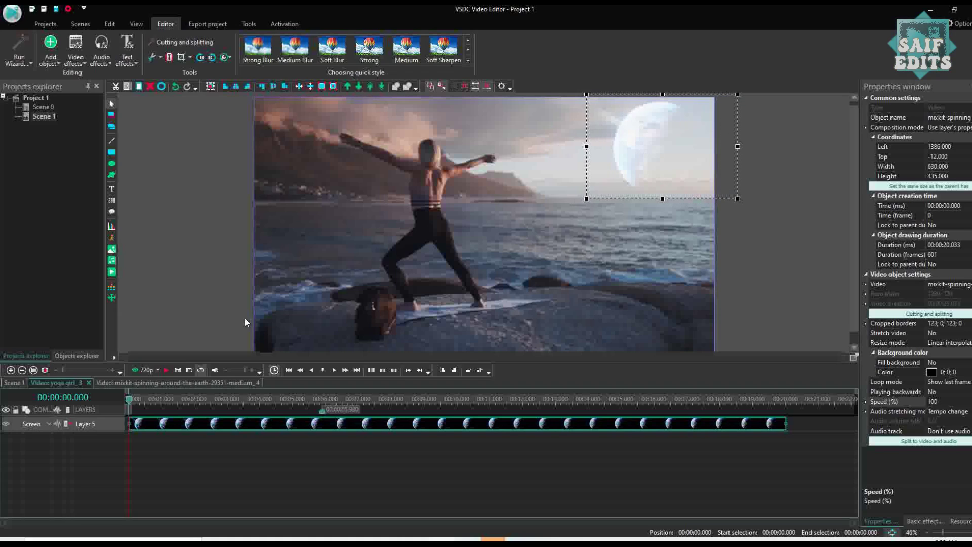
Set the Earth clip's Speed (%) to 250 and preview the faster spin
click(166, 371)
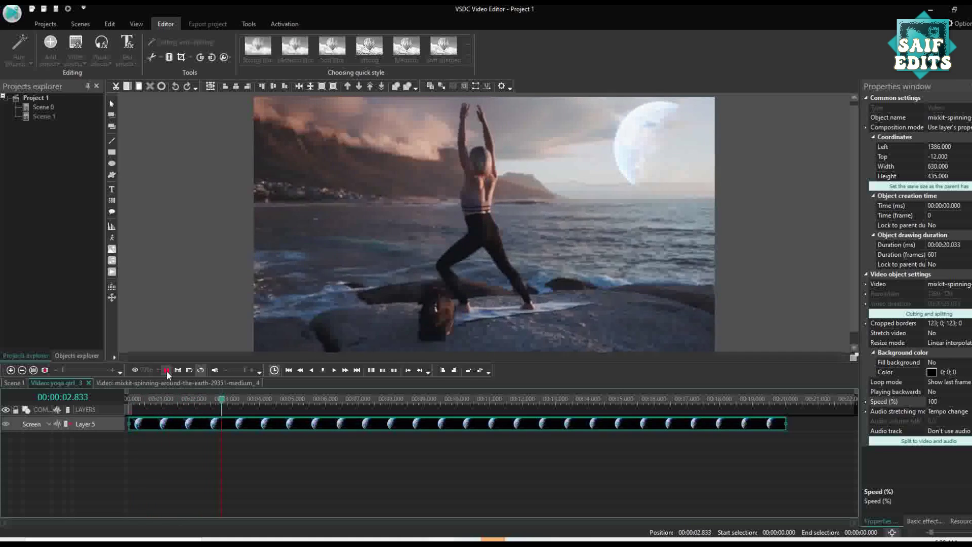
click(166, 370)
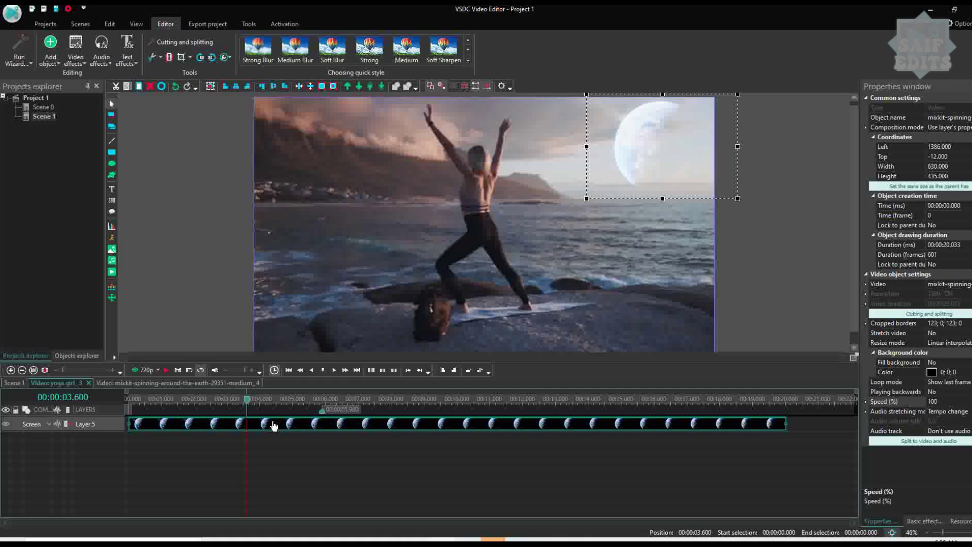
click(273, 423)
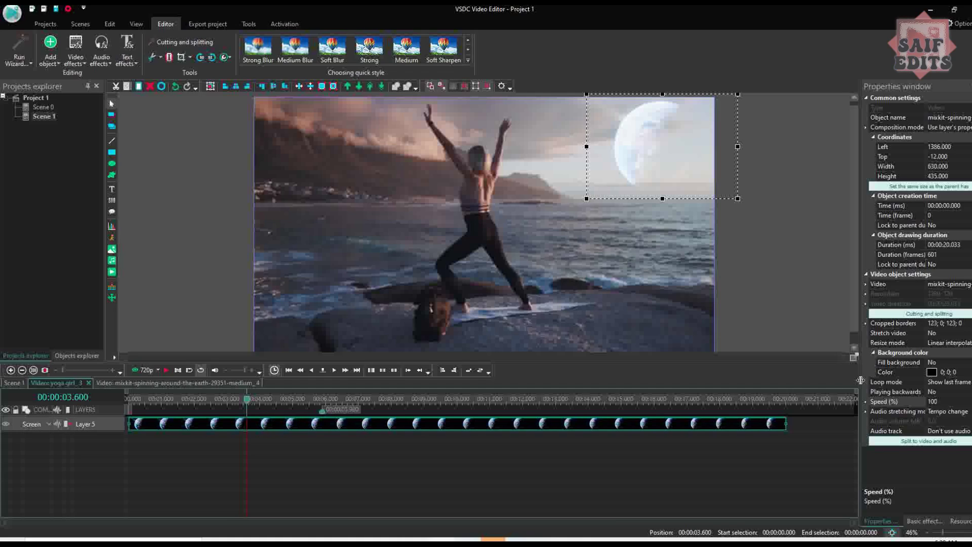
click(933, 401)
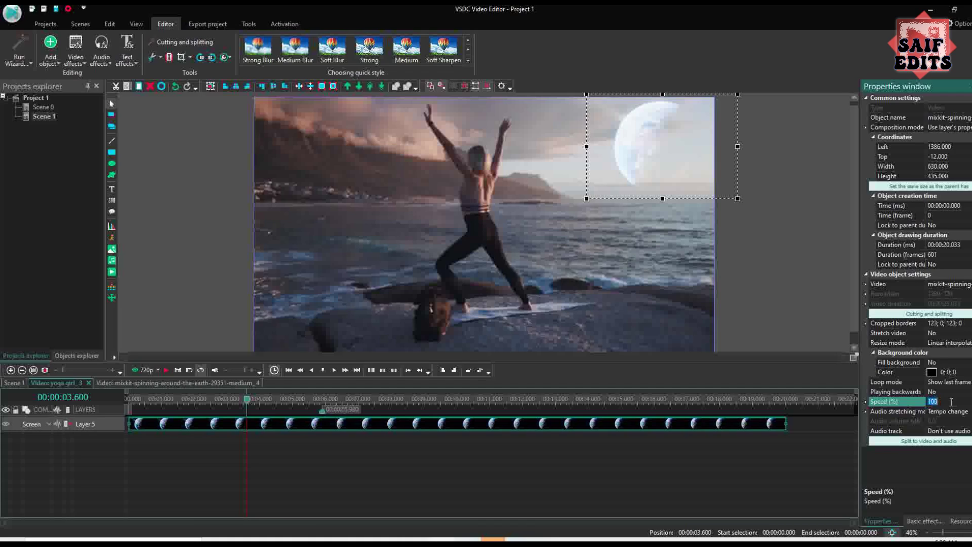
text(250)
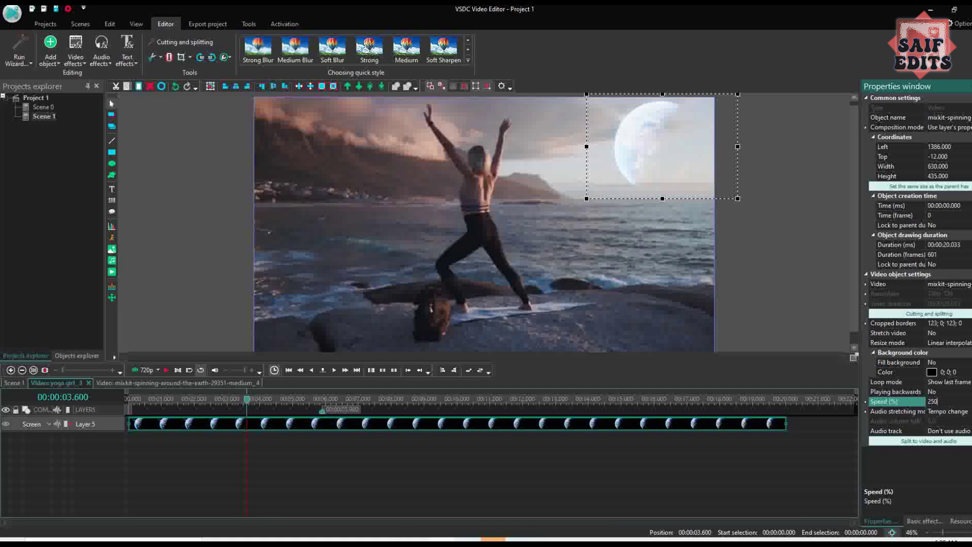
key(Return)
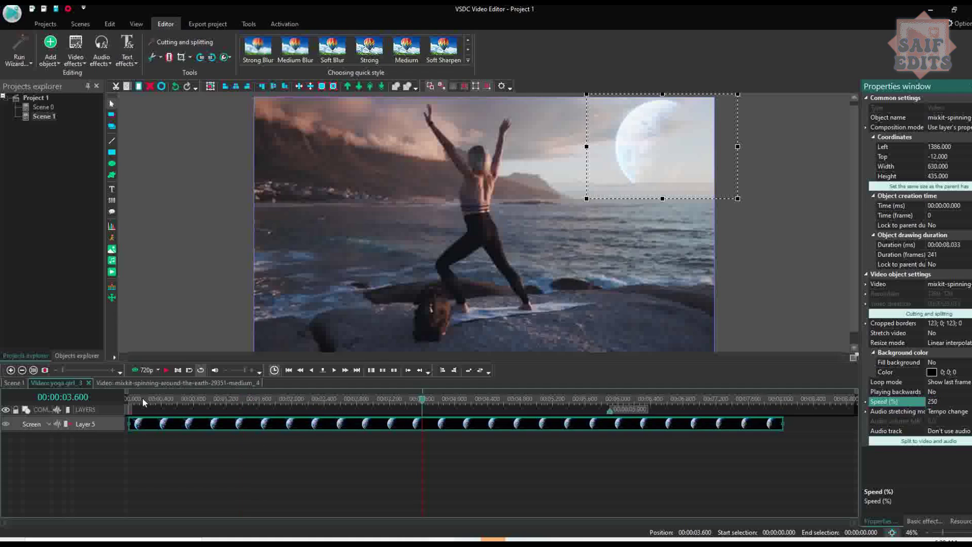
click(142, 398)
key(space)
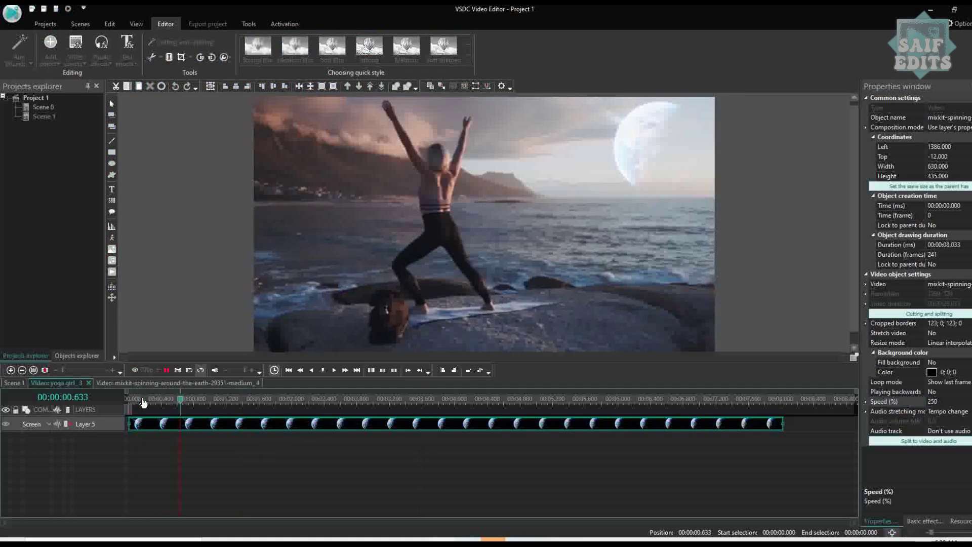
key(space)
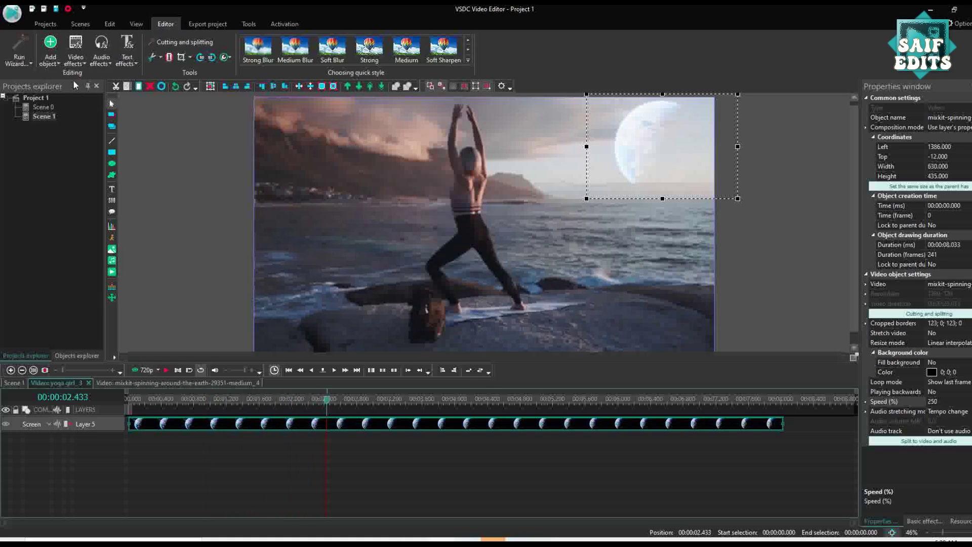
Add a whole-duration Zoom effect inside the Earth clip and open its Levels curve at 100%
double_click(172, 423)
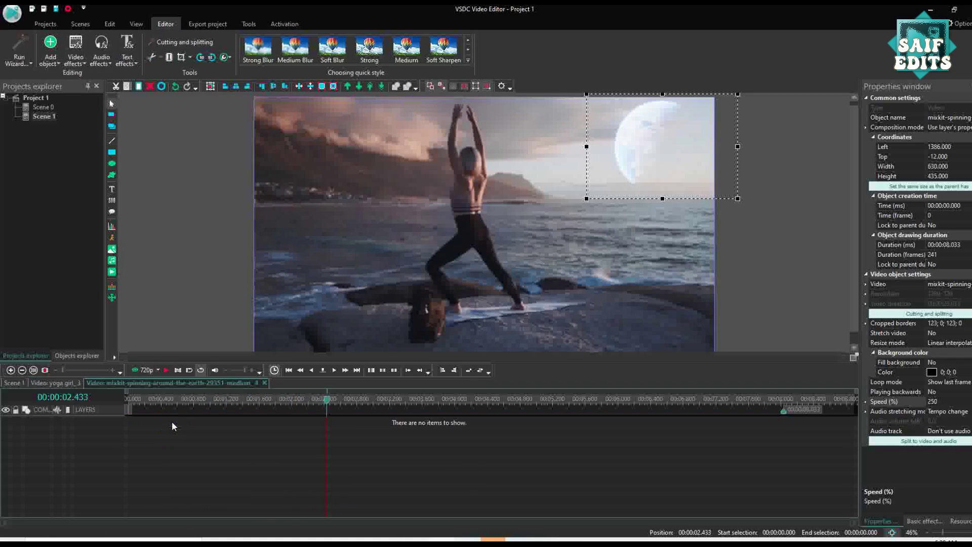
click(78, 65)
mouse_move(109, 111)
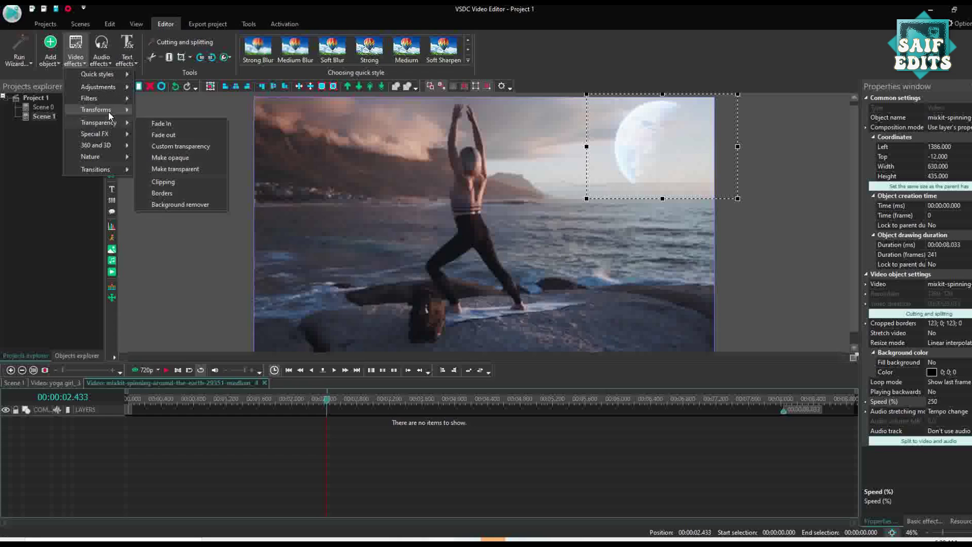
click(164, 175)
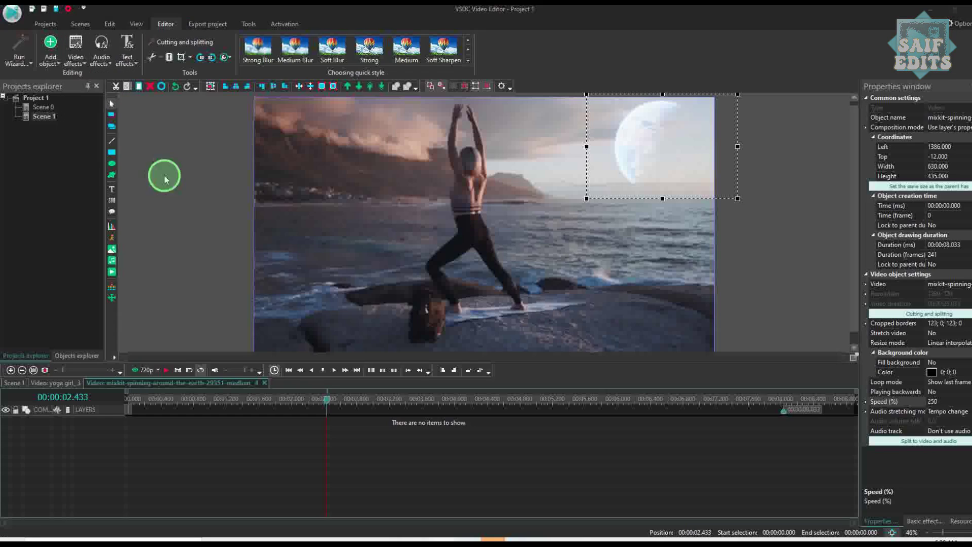
click(378, 277)
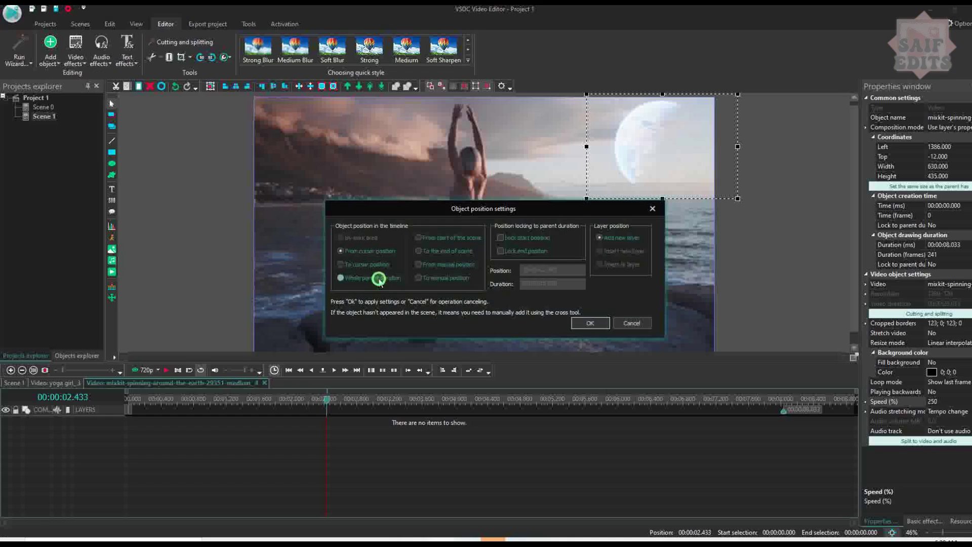
click(575, 322)
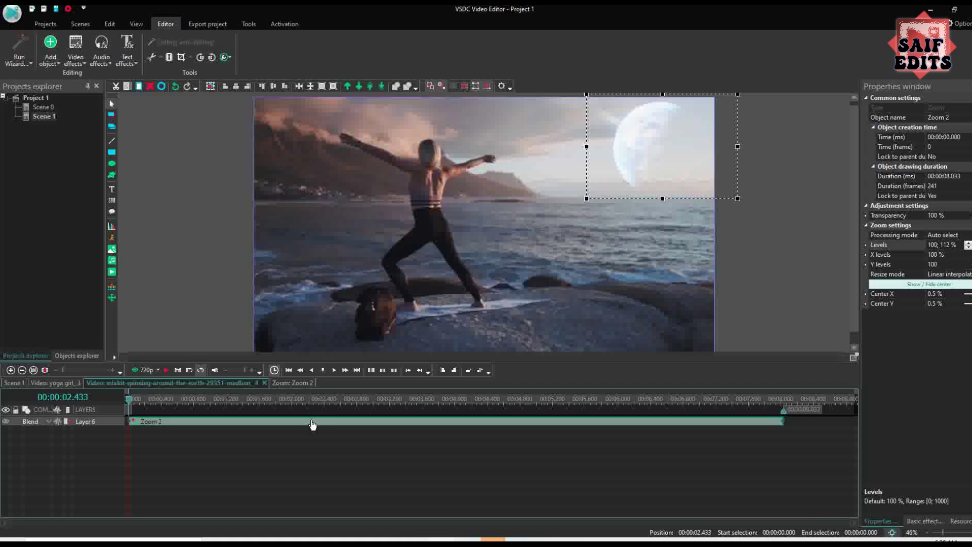
click(872, 284)
click(944, 245)
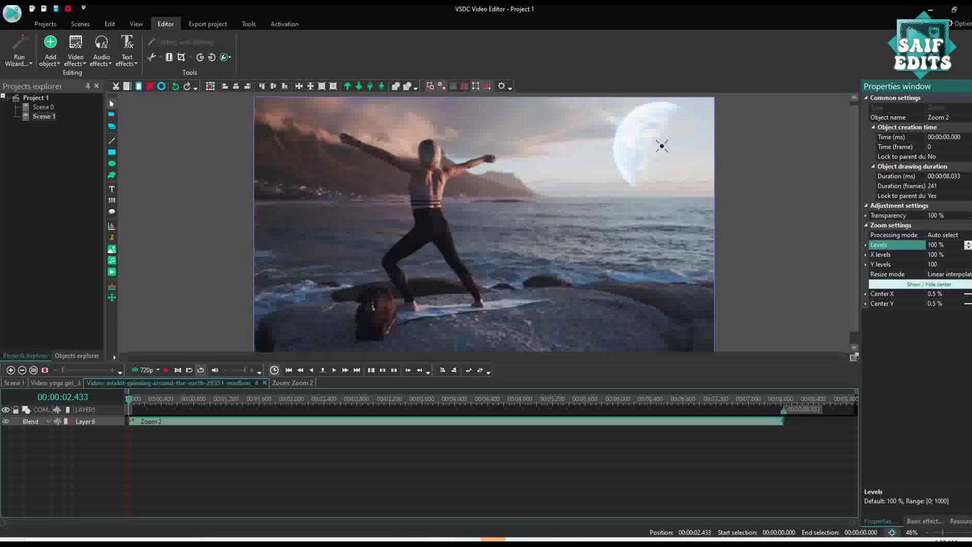
click(969, 245)
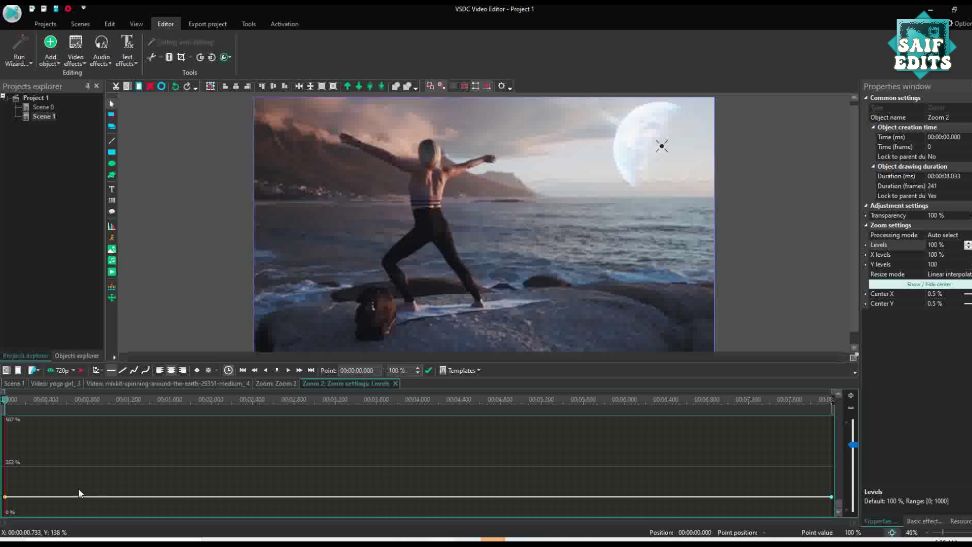
Make the Zoom 2 Levels curve linear, starting at 75% and ending at 133%
click(123, 371)
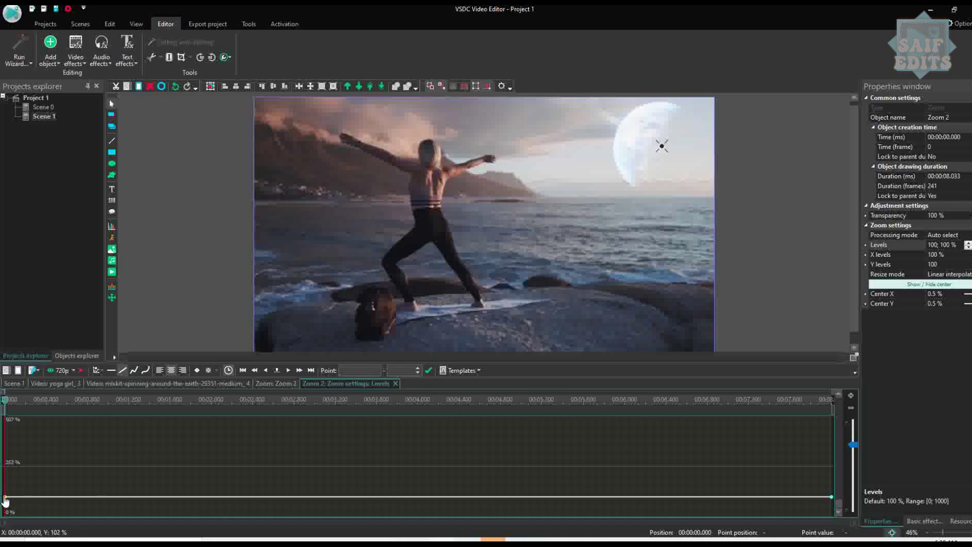
mouse_move(5, 501)
mouse_down()
mouse_move(329, 411)
mouse_move(21, 493)
mouse_move(6, 505)
mouse_up()
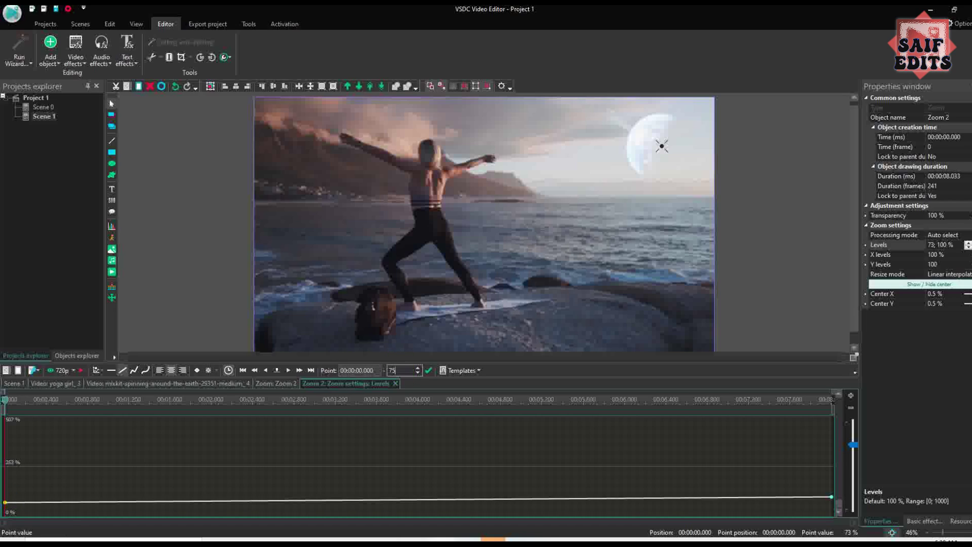
click(827, 401)
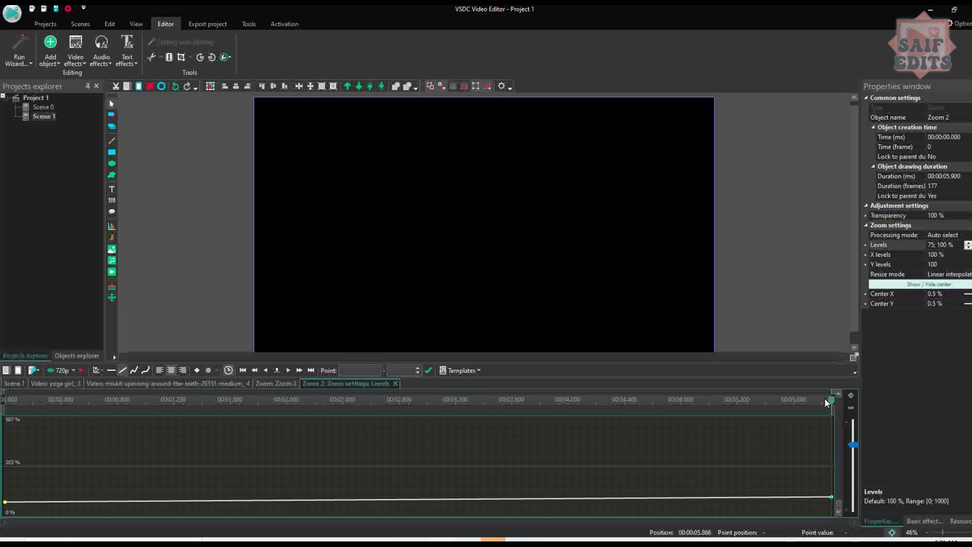
click(824, 399)
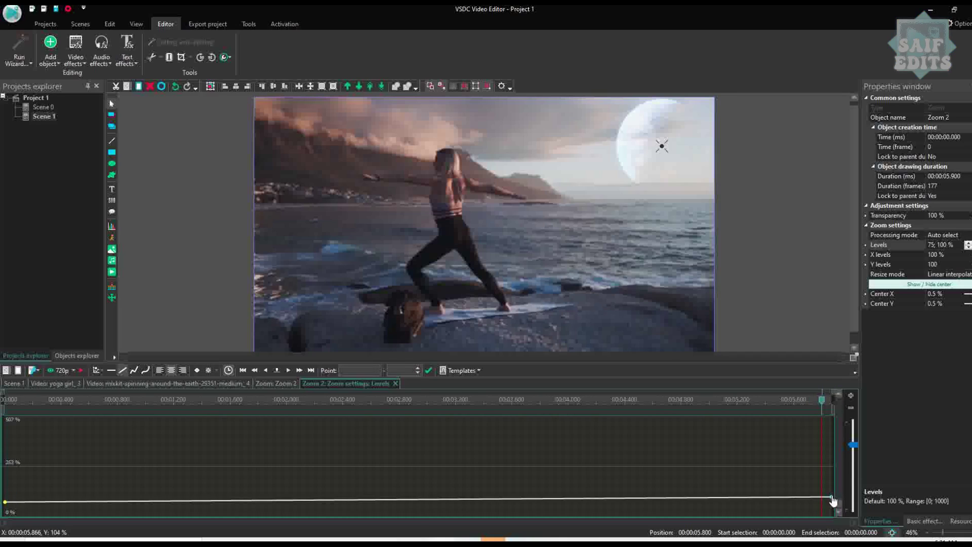
drag(831, 496, 832, 491)
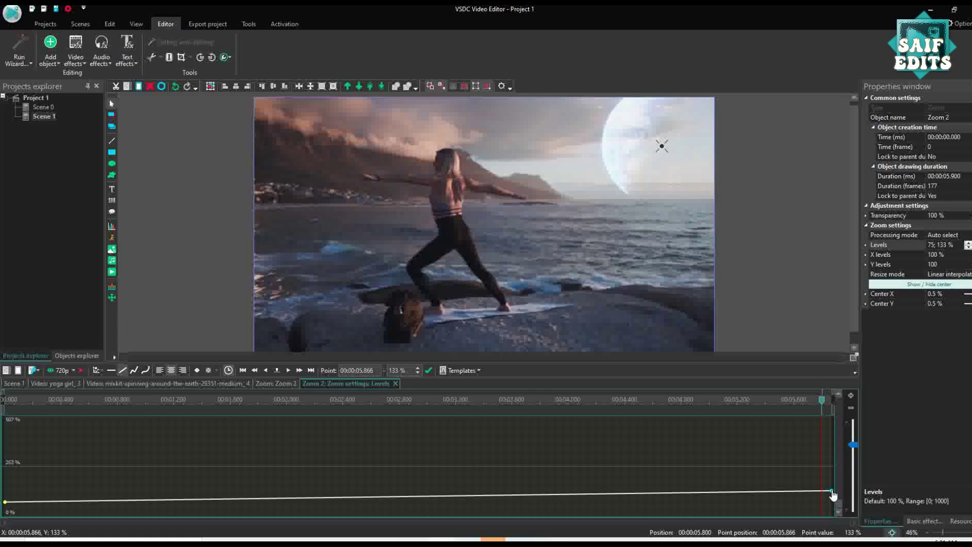
Switch back to the yoga girl_3 timeline and play the scene from zero
click(43, 383)
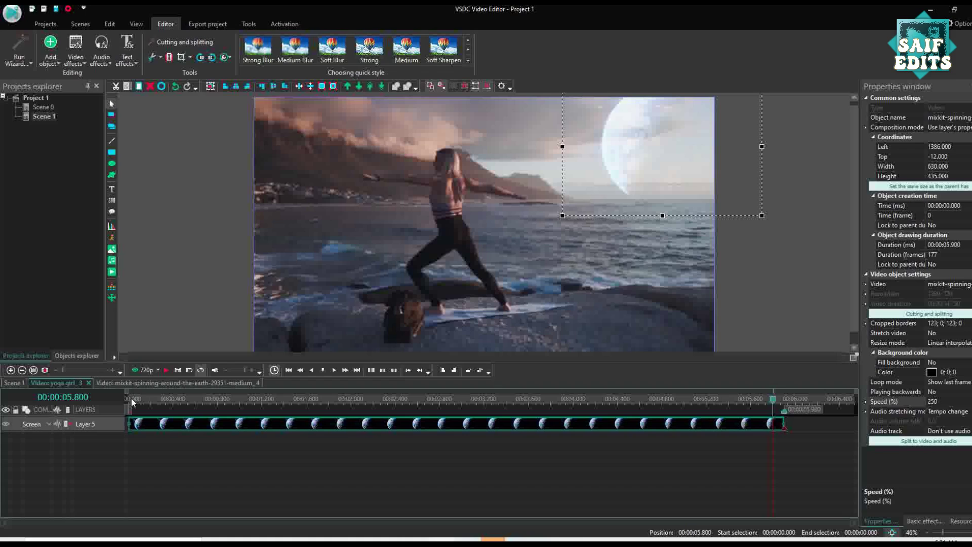
click(132, 398)
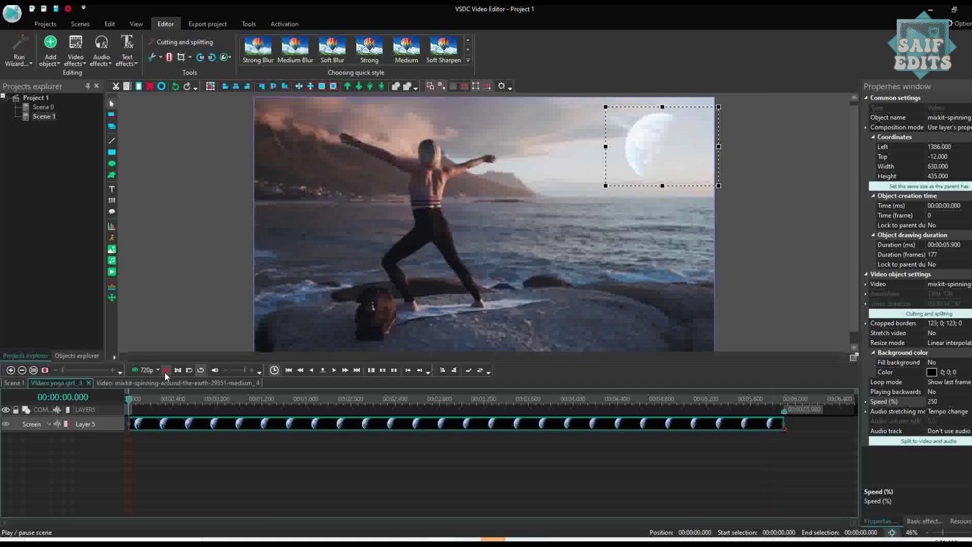
click(166, 372)
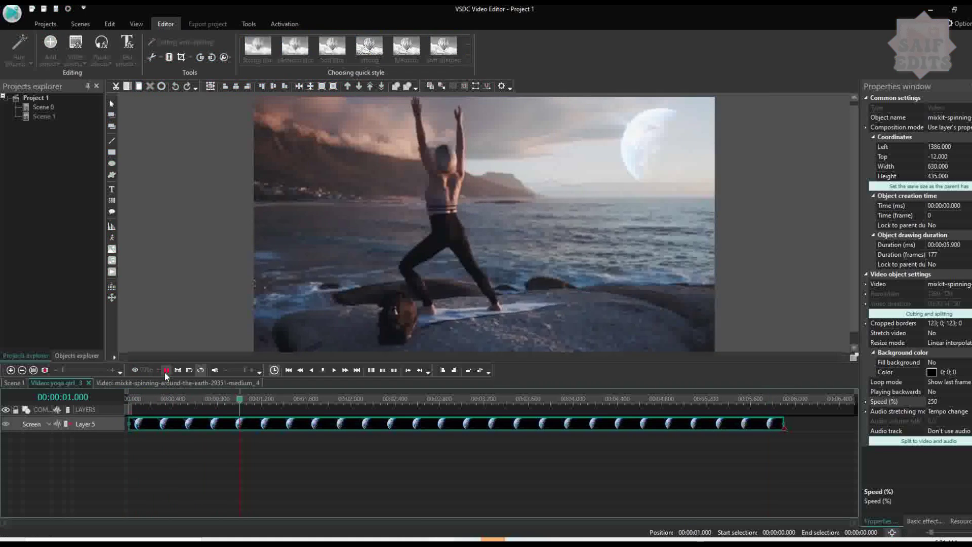